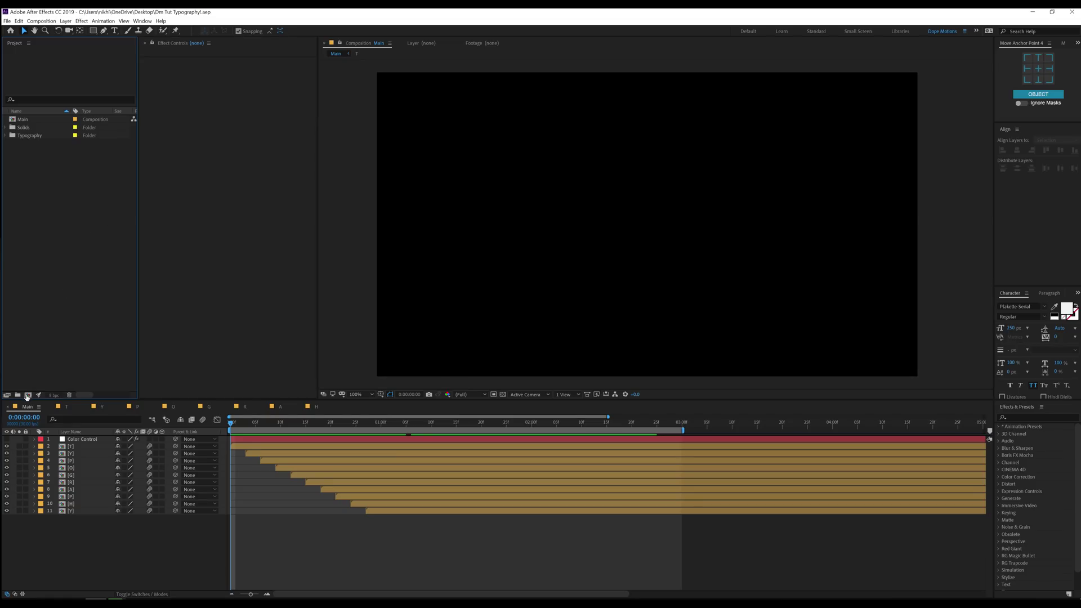
- Create a 150×300 px, 3-second, 30 fps composition named 'Tutorial'
left_click(27, 396)
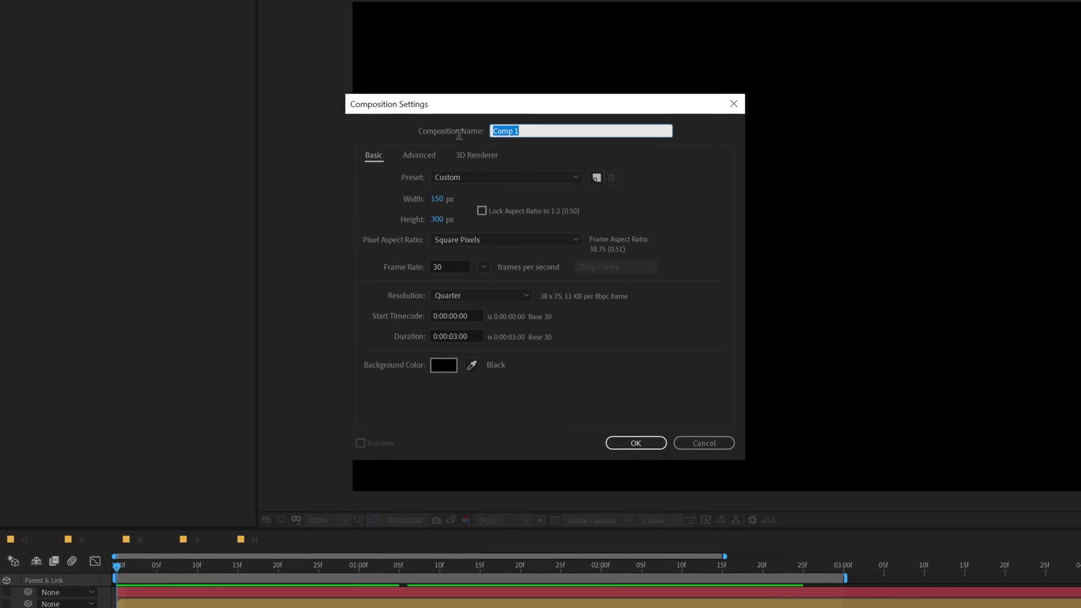
type("Tutorial")
left_click(633, 442)
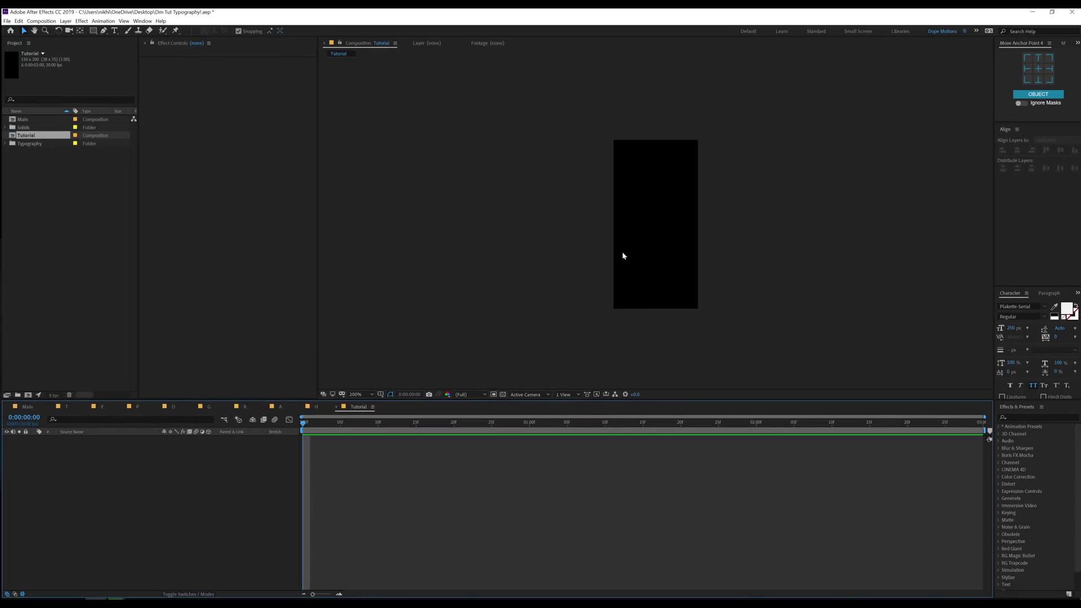
- Type a white letter 'T' as a new text layer in the Tutorial comp and commit it
left_click(109, 262)
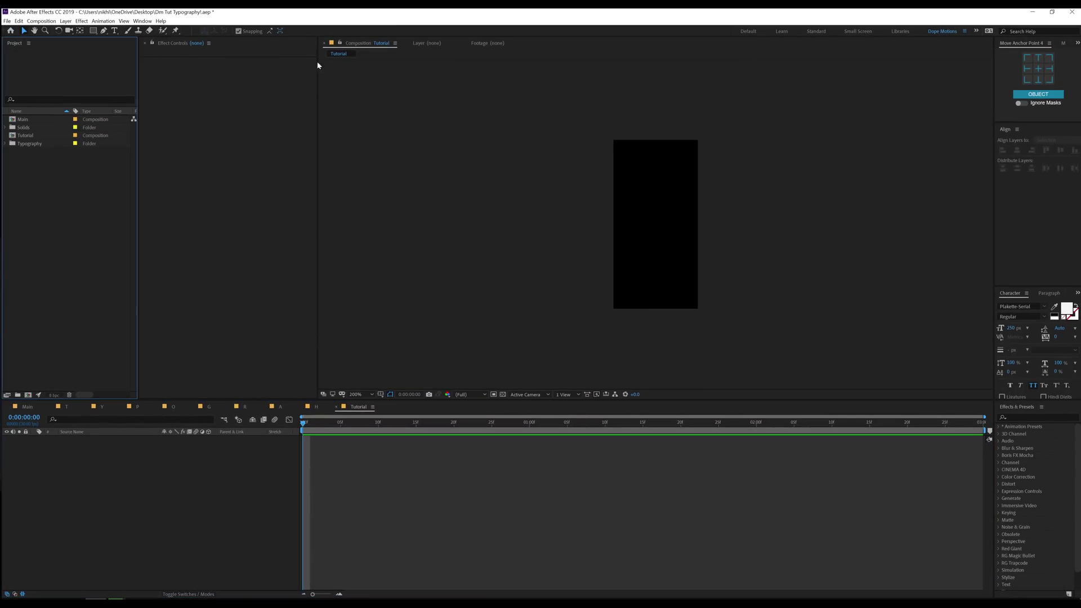
left_click(115, 31)
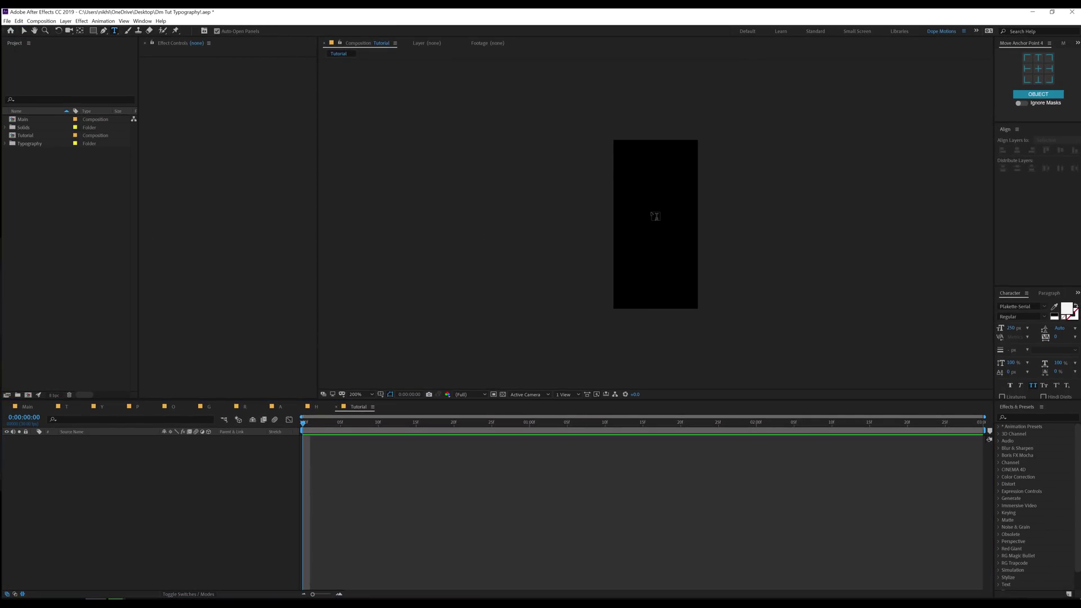
left_click(639, 225)
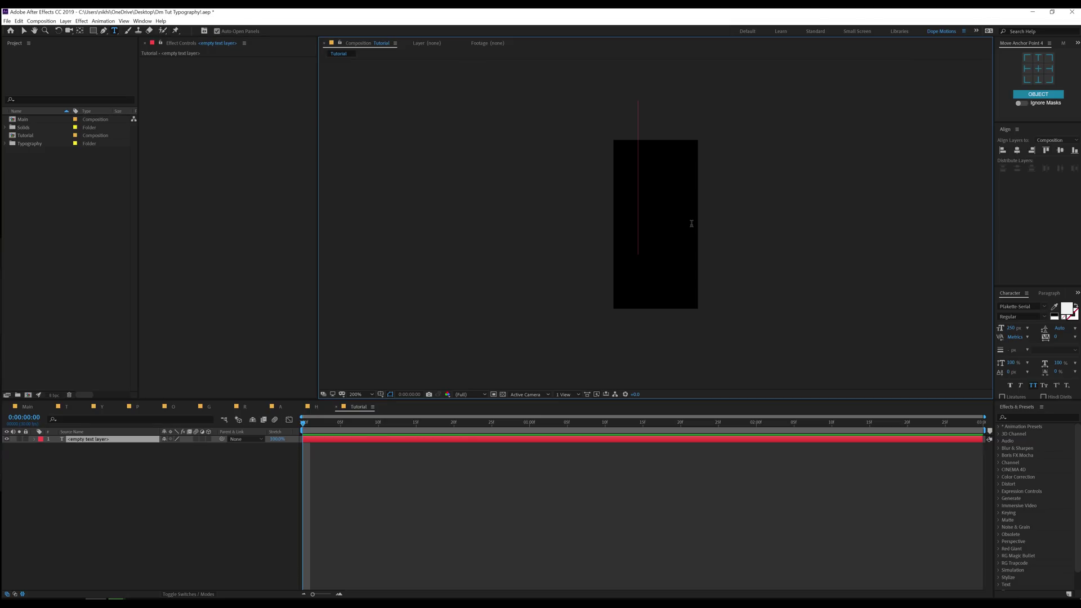
type("T")
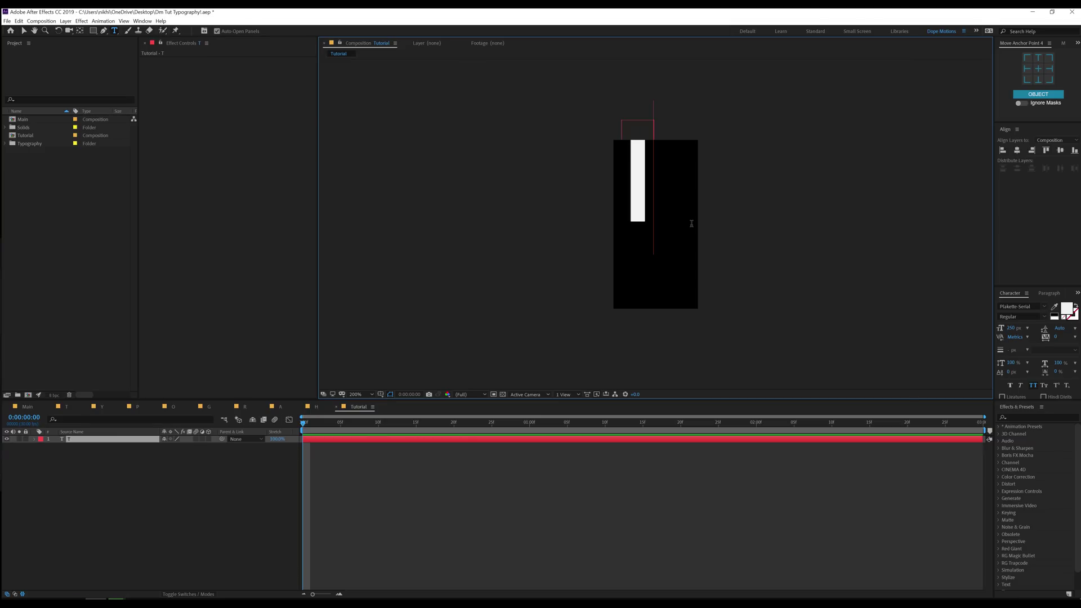
left_click(32, 34)
left_click(24, 31)
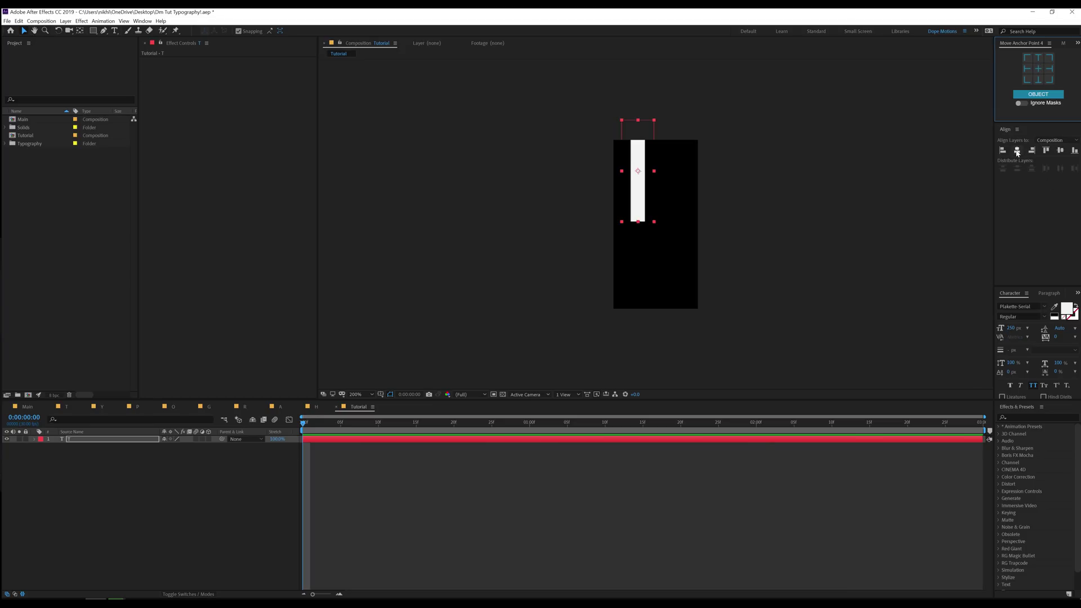
- Align the T to the comp's horizontal and vertical centre and move its anchor to the letter's bottom centre
left_click(1016, 150)
left_click(1060, 151)
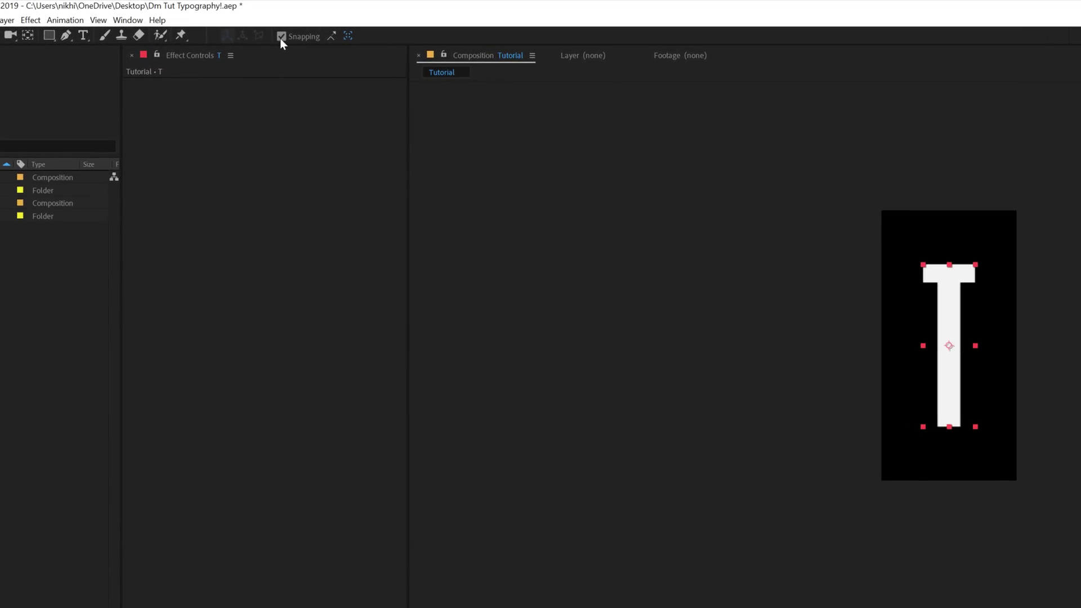
left_click(27, 35)
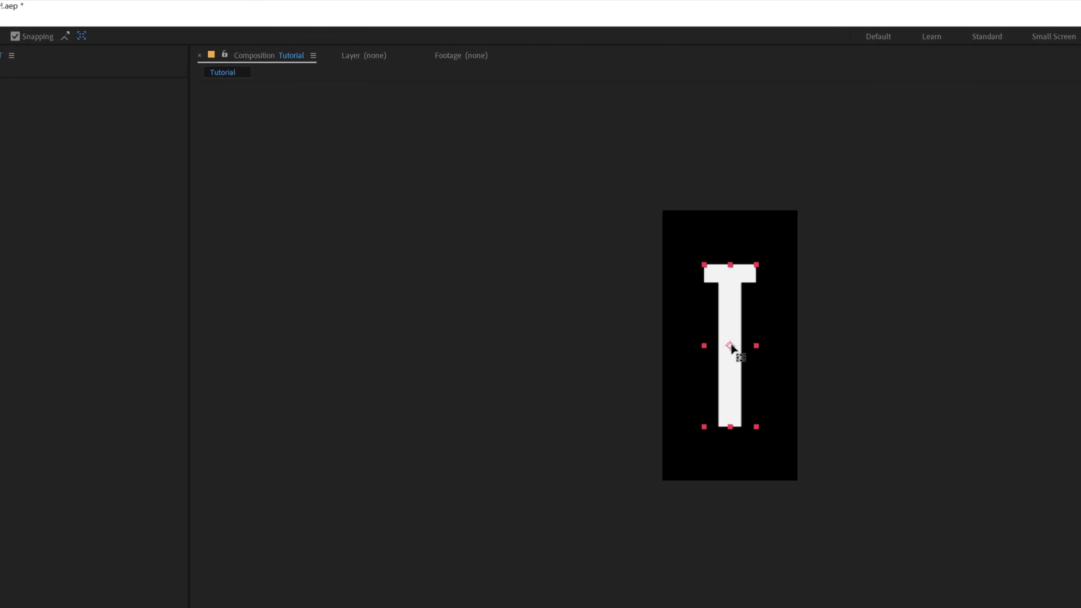
left_click_drag(730, 346, 730, 428)
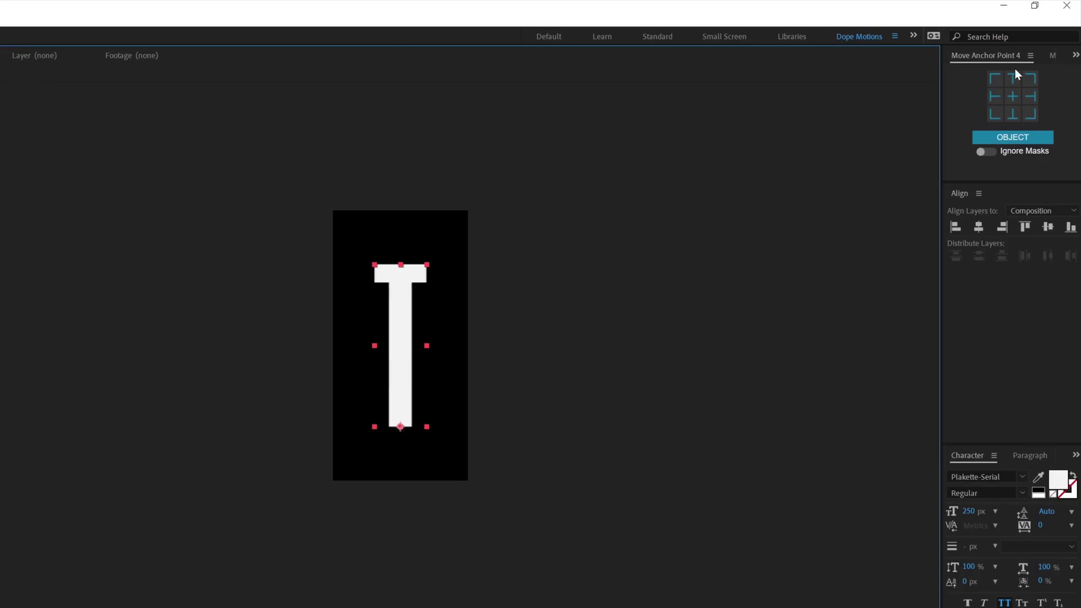
left_click(1011, 119)
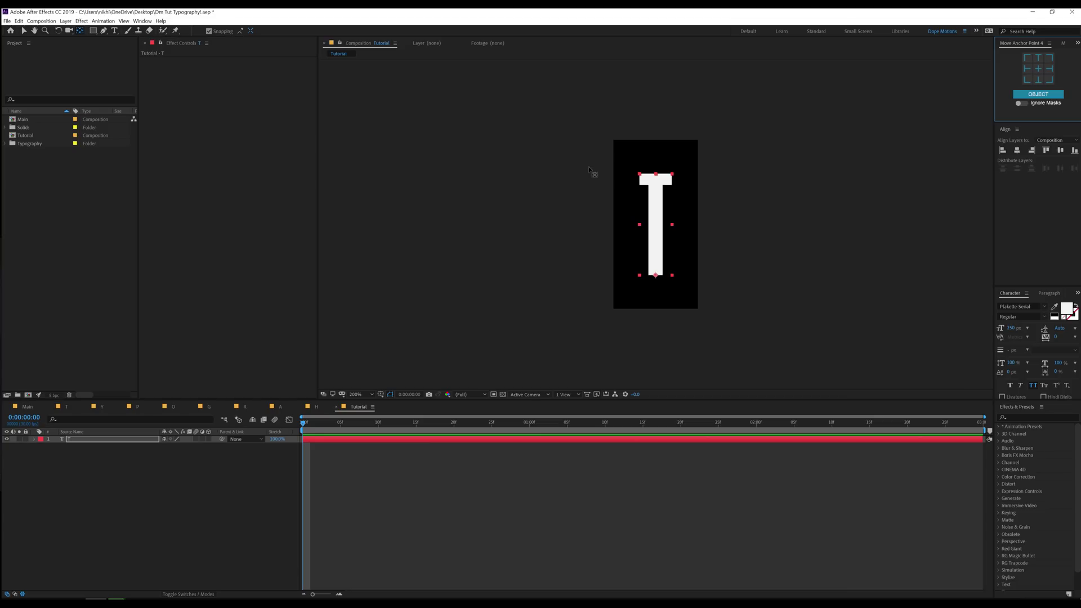
key("period")
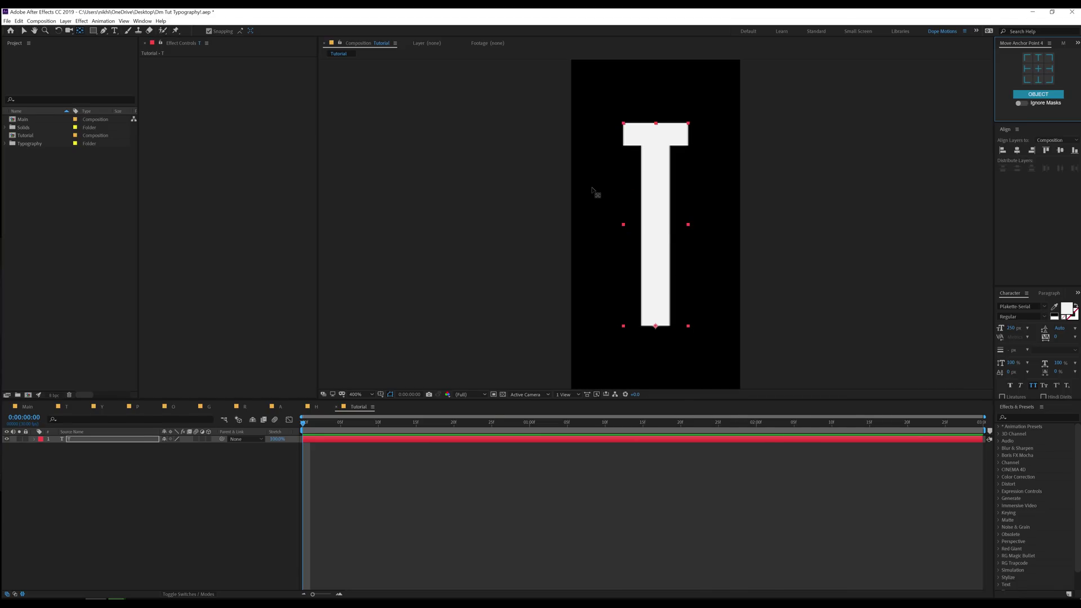
- Turn on the T layer's 3D switch and add a new null object layer
key("comma")
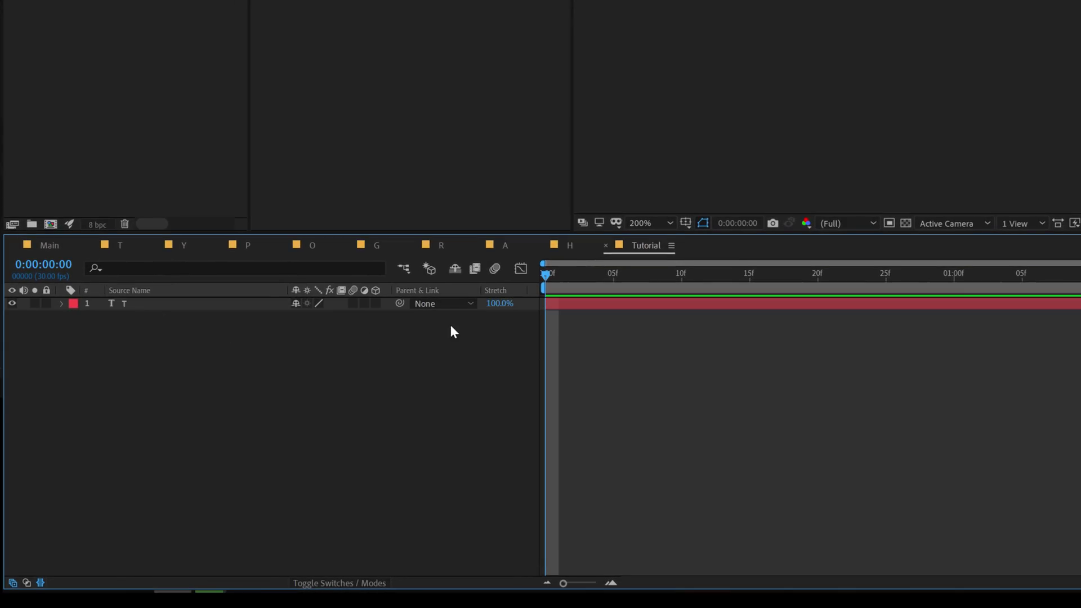
left_click(374, 304)
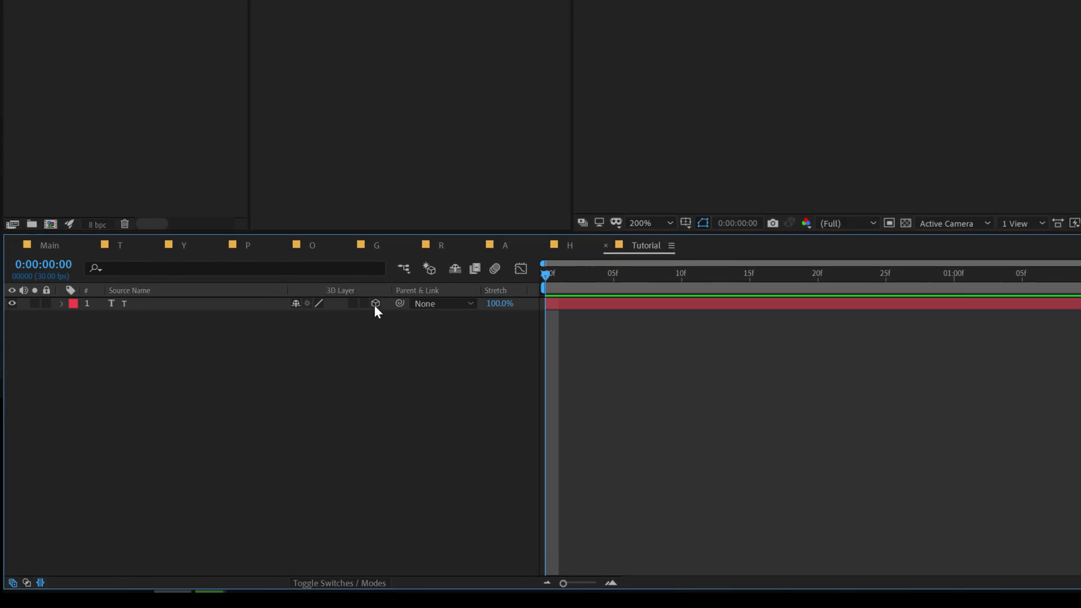
right_click(170, 336)
mouse_move(276, 345)
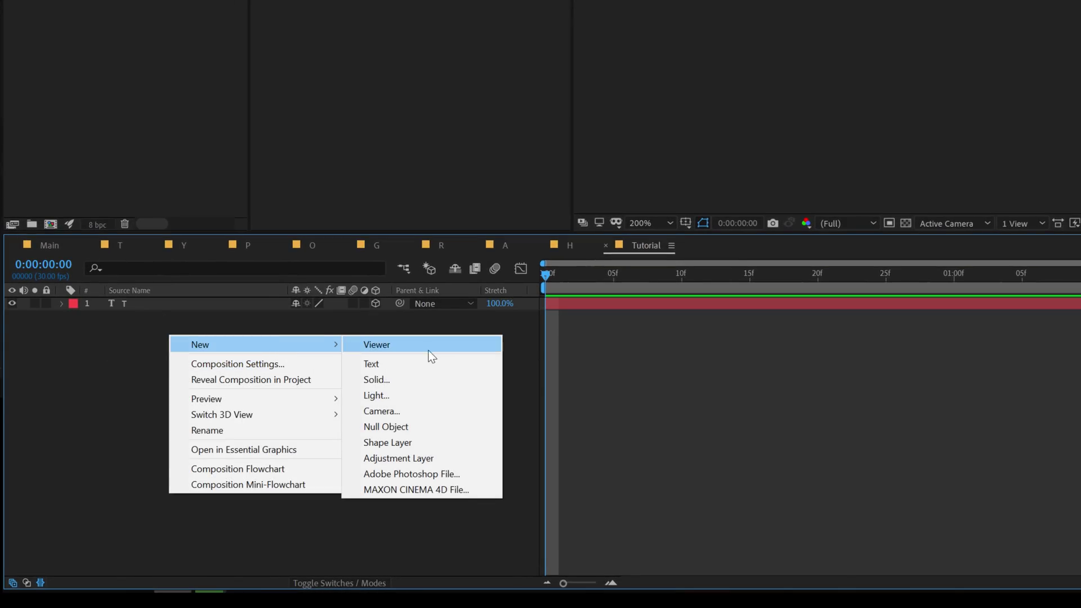
left_click(415, 426)
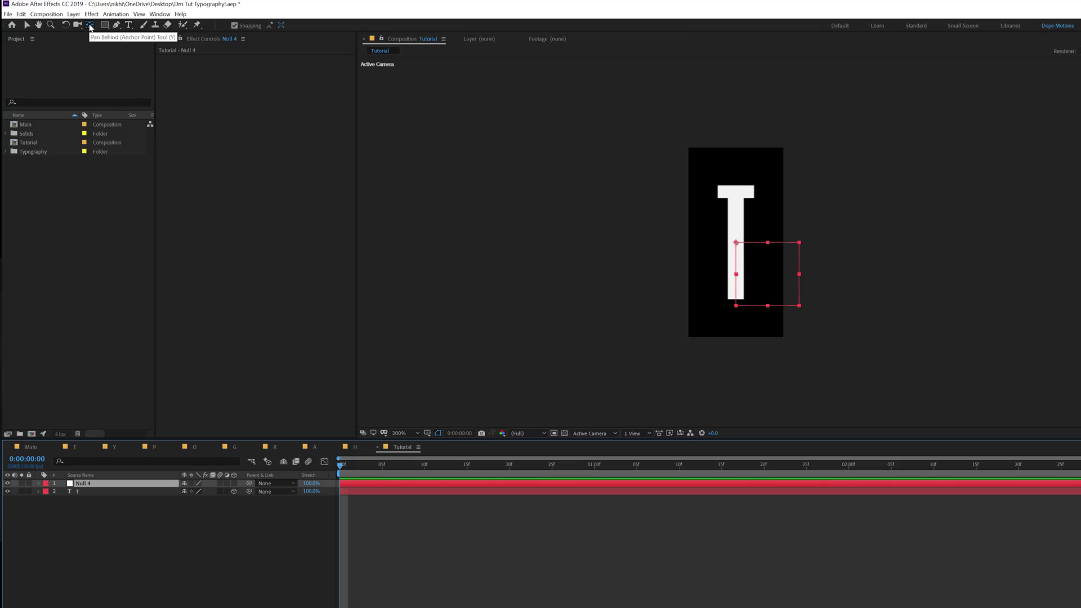
- Centre the null's anchor point and align the null to the comp centre
key("ctrl+alt+Home")
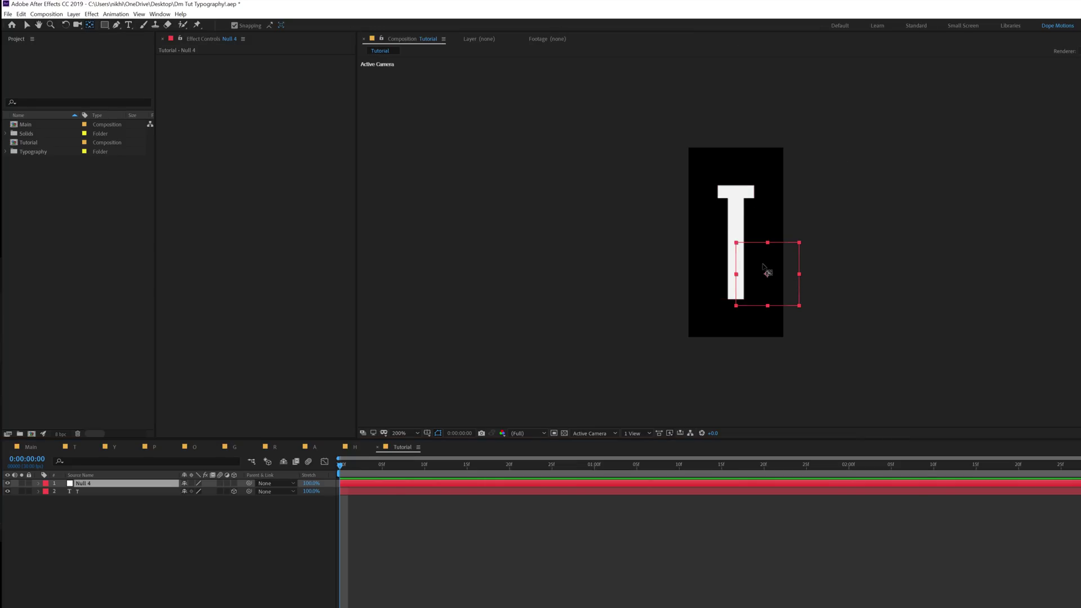
left_click(26, 25)
left_click(1009, 159)
left_click(1057, 159)
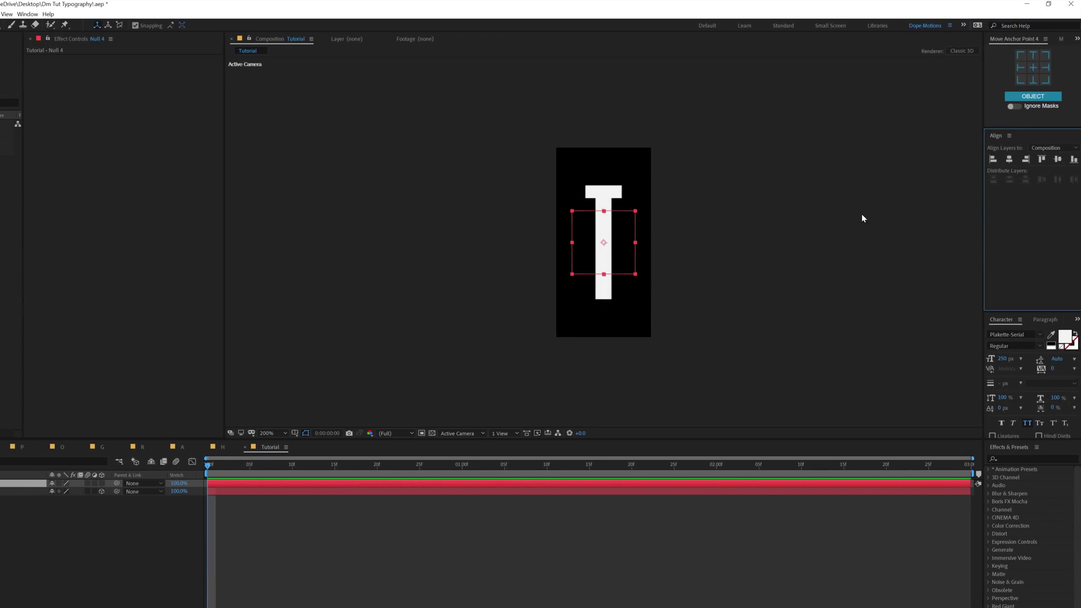
left_click(28, 14)
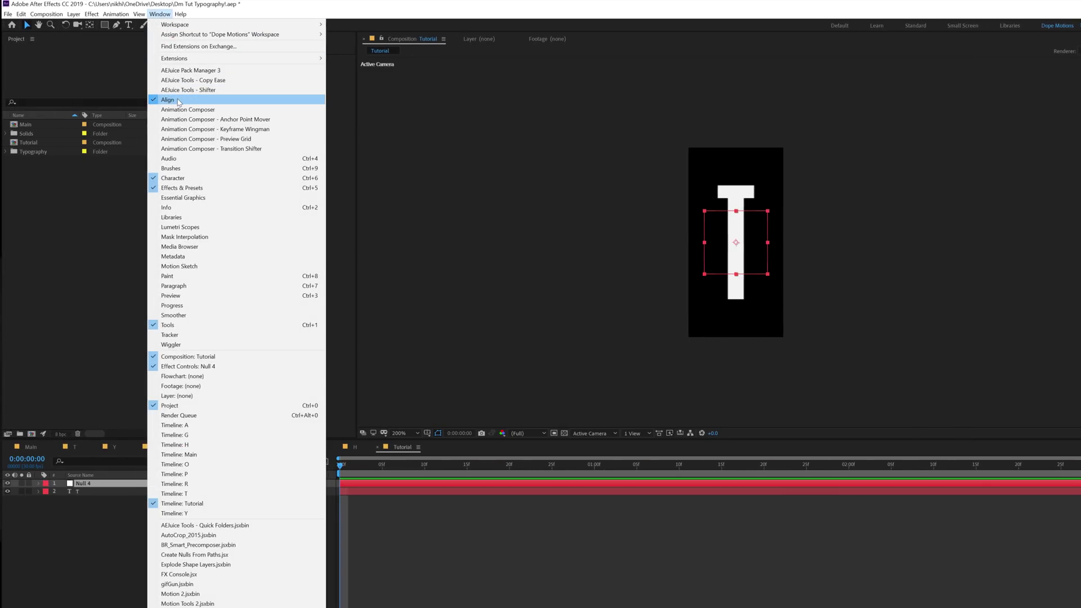
left_click(107, 525)
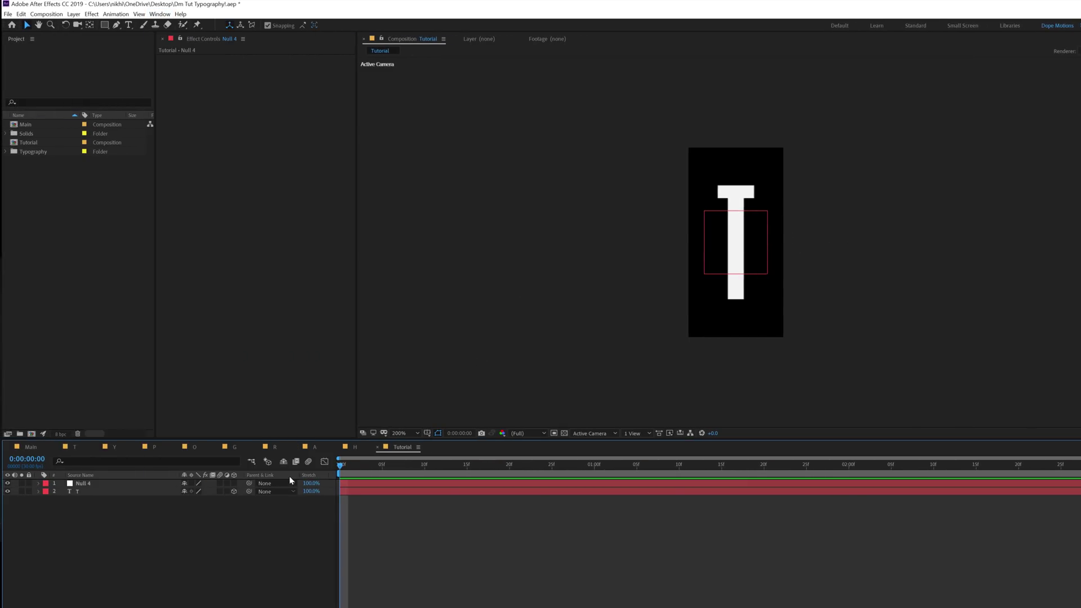
- Rename the null layer to 'Rot'
left_click(99, 485)
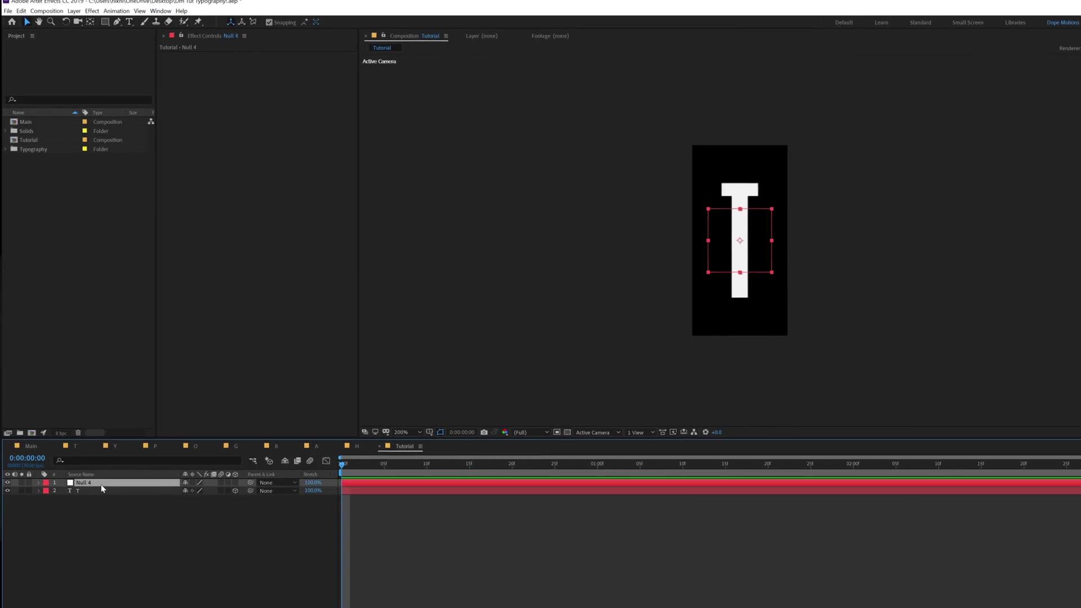
key("Return")
type("Rot")
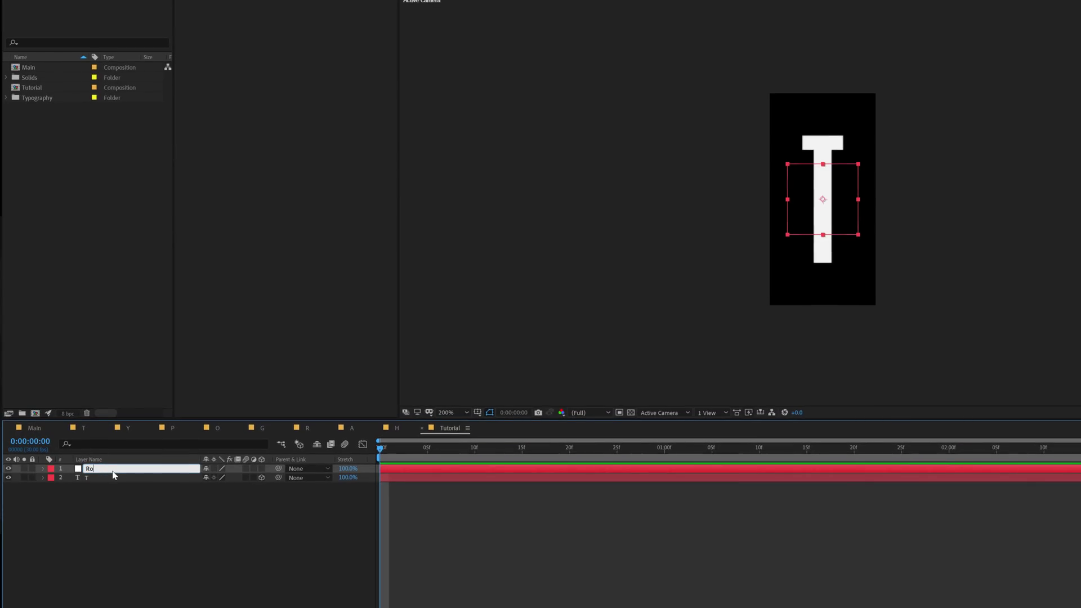
left_click(123, 514)
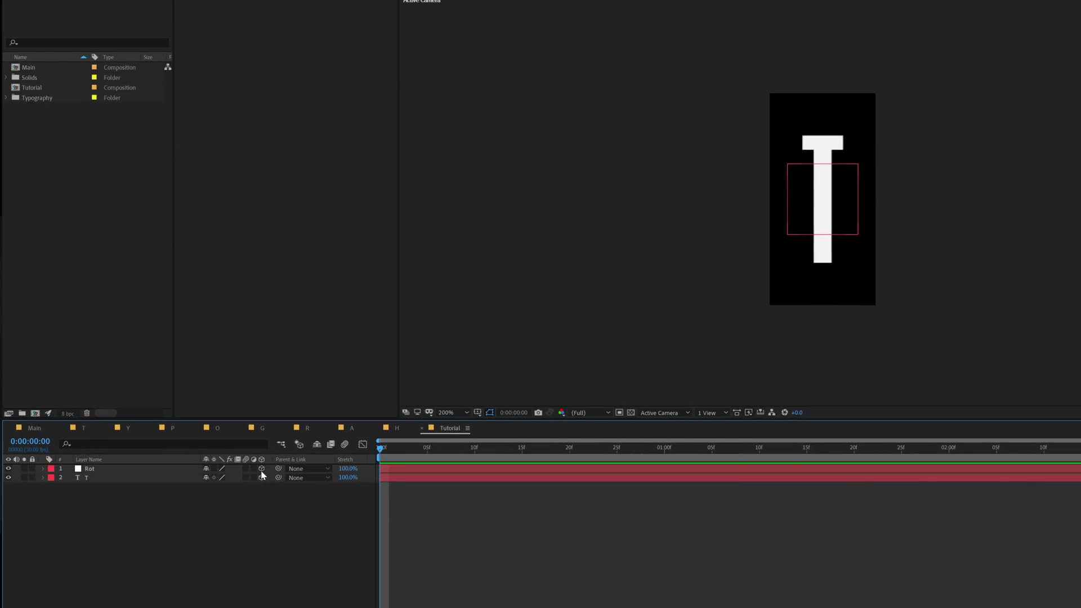
- Switch the 3D view to Left and select the T layer
left_click(676, 415)
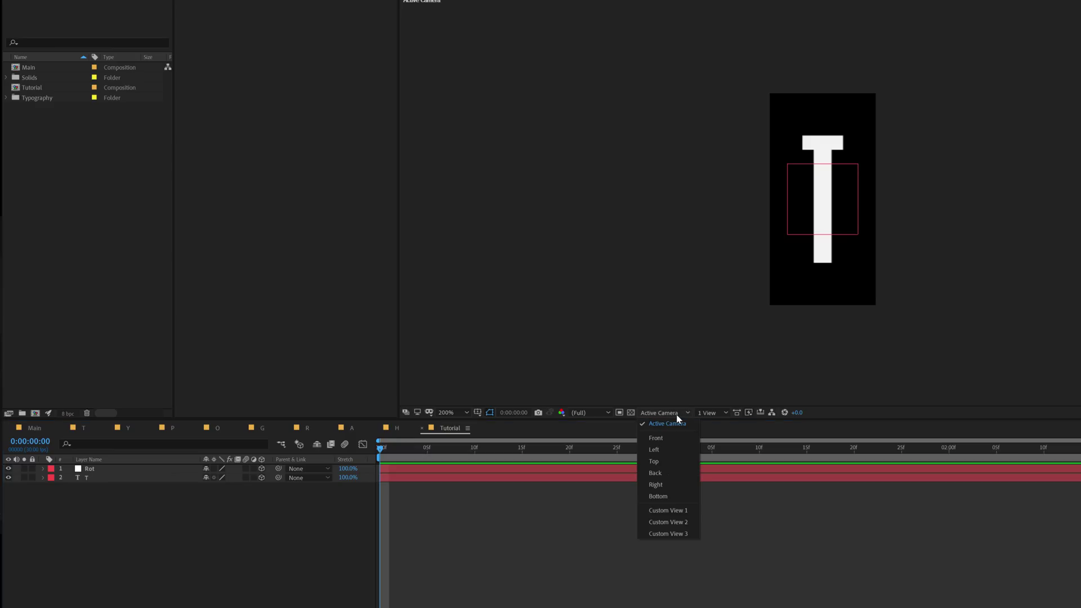
left_click(672, 451)
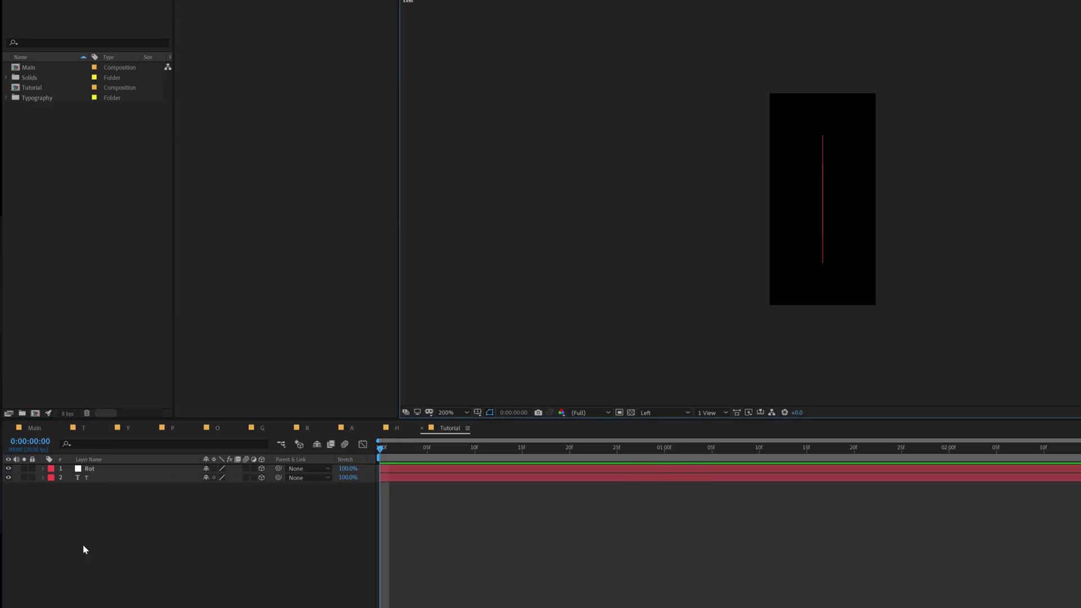
left_click(88, 477)
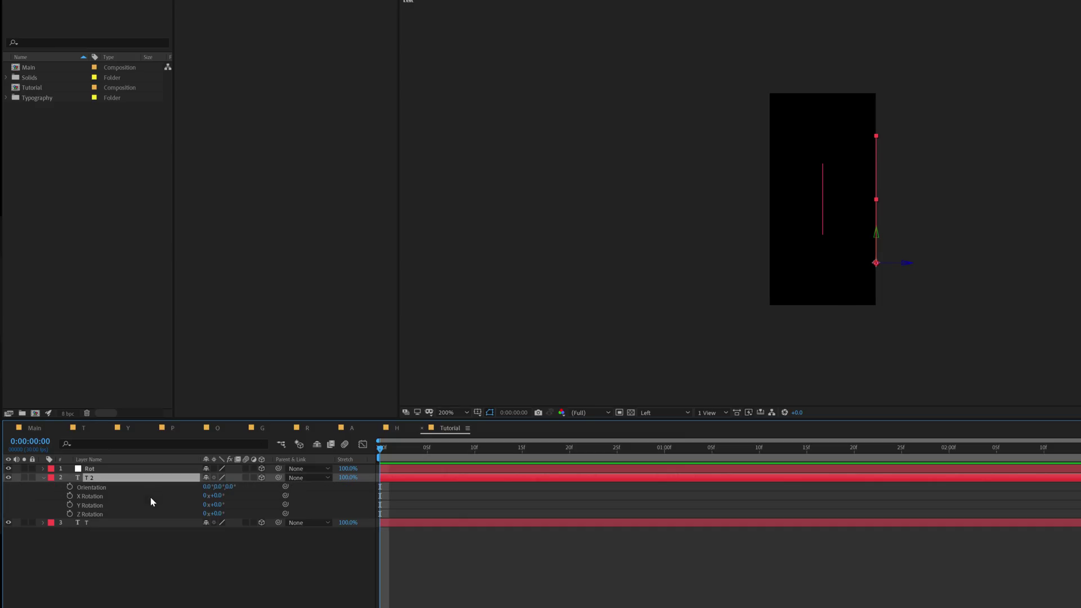
- Set the duplicate T's X Rotation to -90° and drag it up to the top of the comp
left_click_drag(220, 500, 196, 504)
left_click(218, 495)
type("-90")
key("Return")
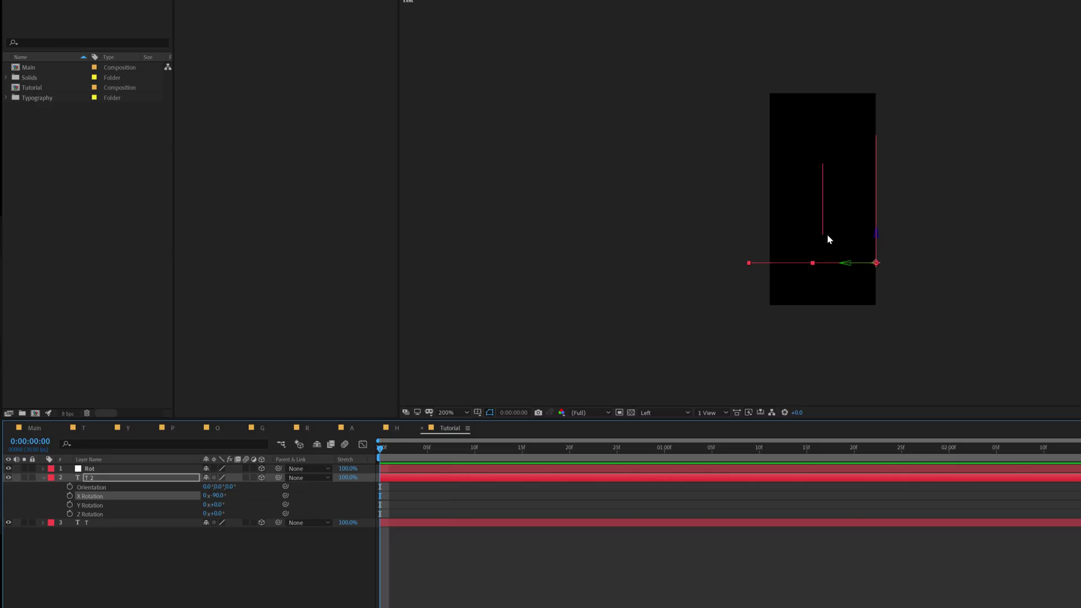
scroll(827, 239, "up", 3)
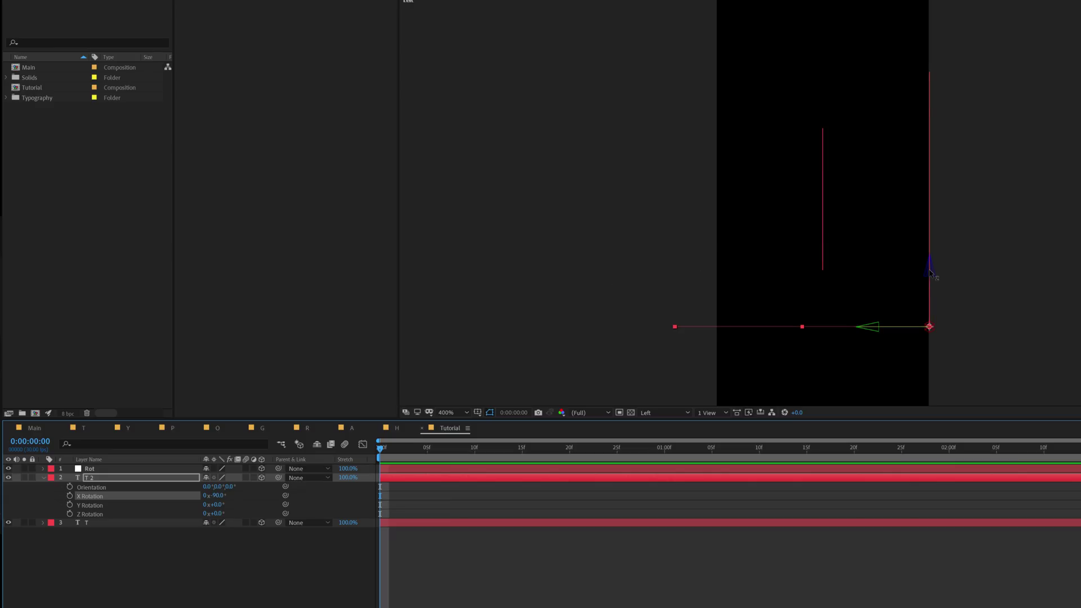
left_click_drag(930, 273, 934, 22)
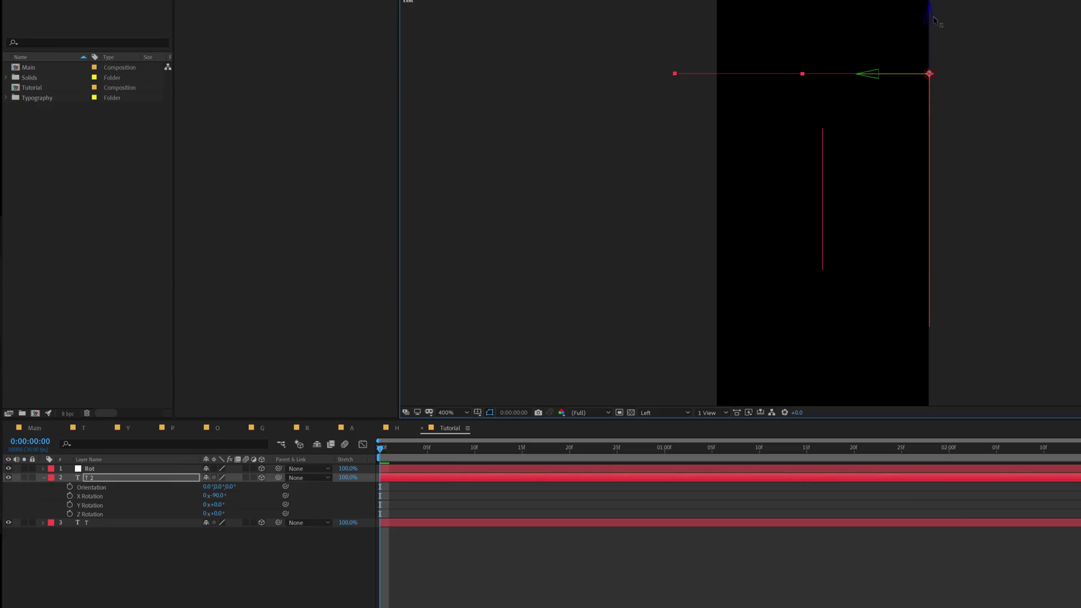
left_click(103, 478)
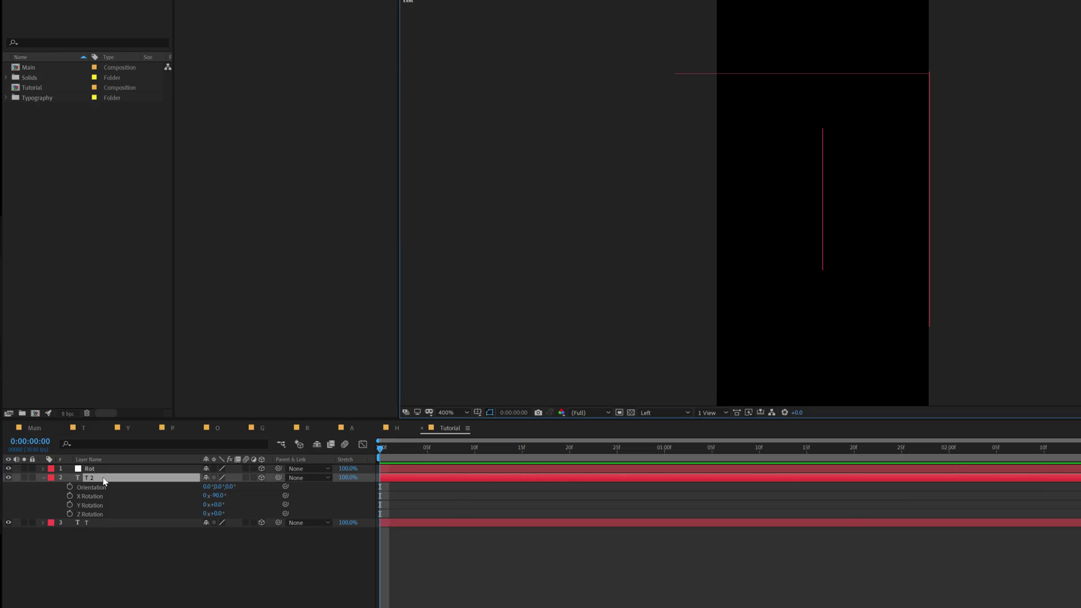
- Name a layer 'K' and give the T layer a yellow label
type("K")
key("Return")
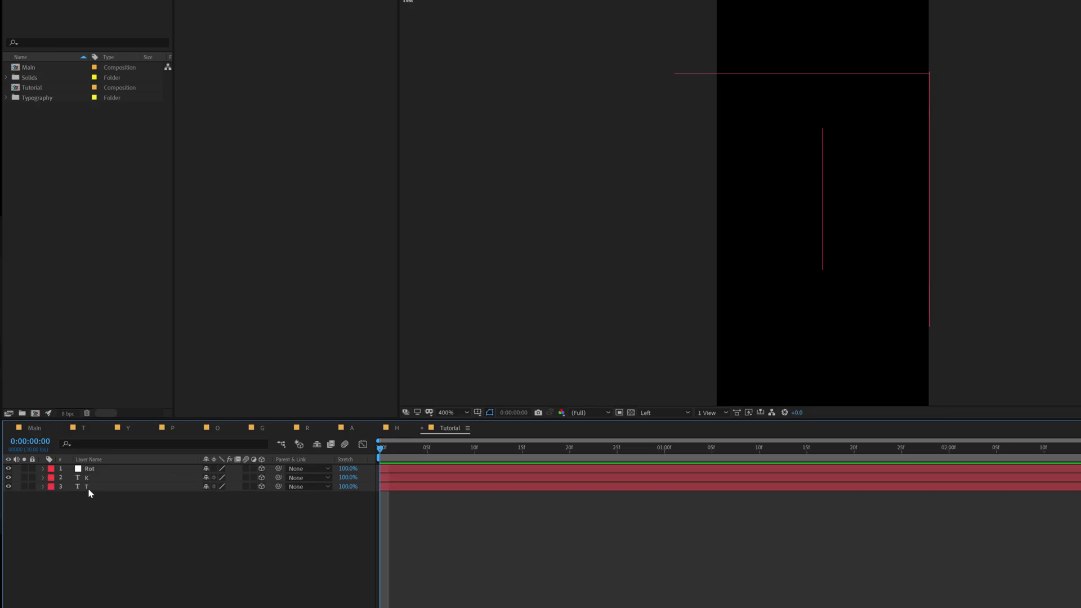
left_click(88, 487)
key("Return")
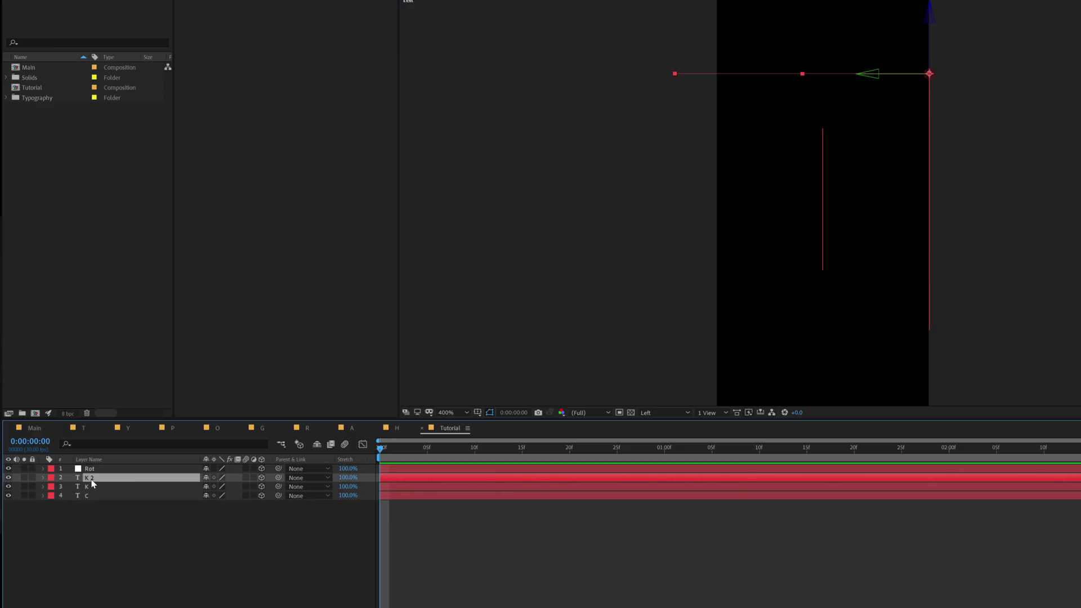
key("ctrl+shift+h")
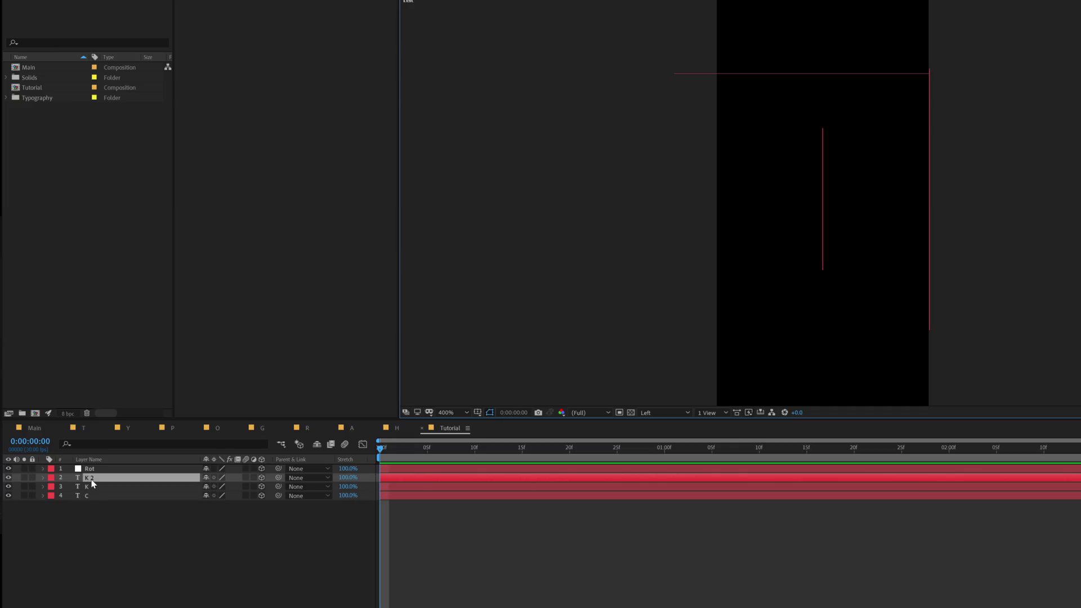
left_click(51, 477)
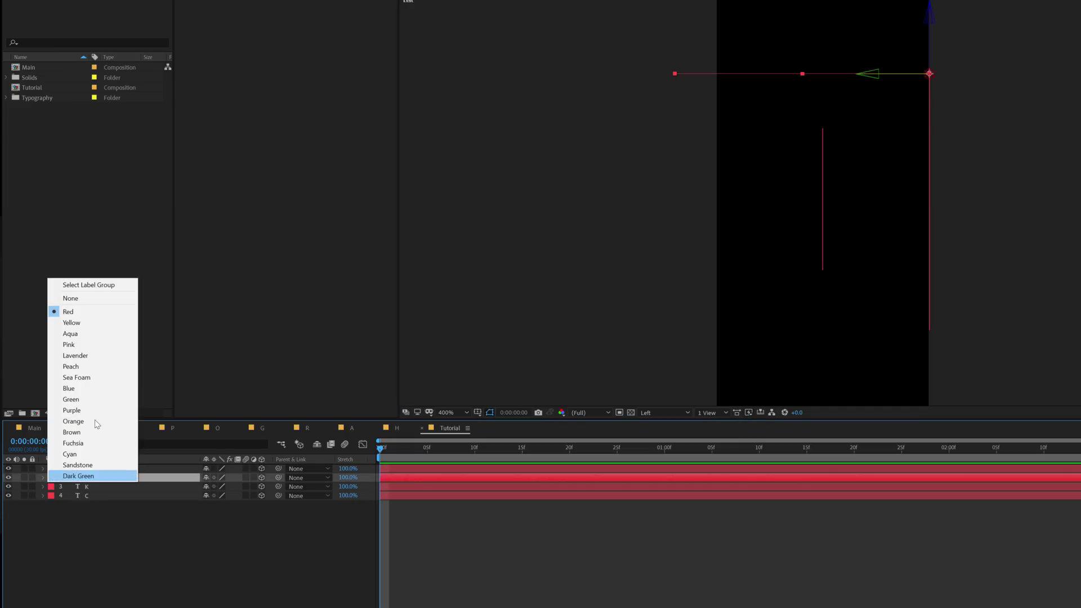
left_click(72, 323)
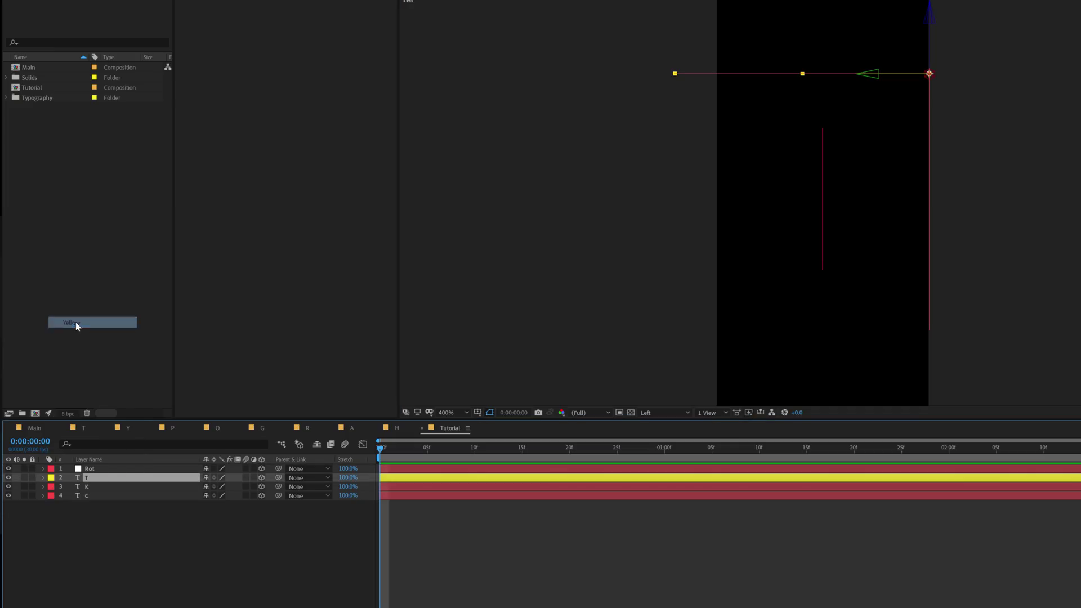
left_click(130, 546)
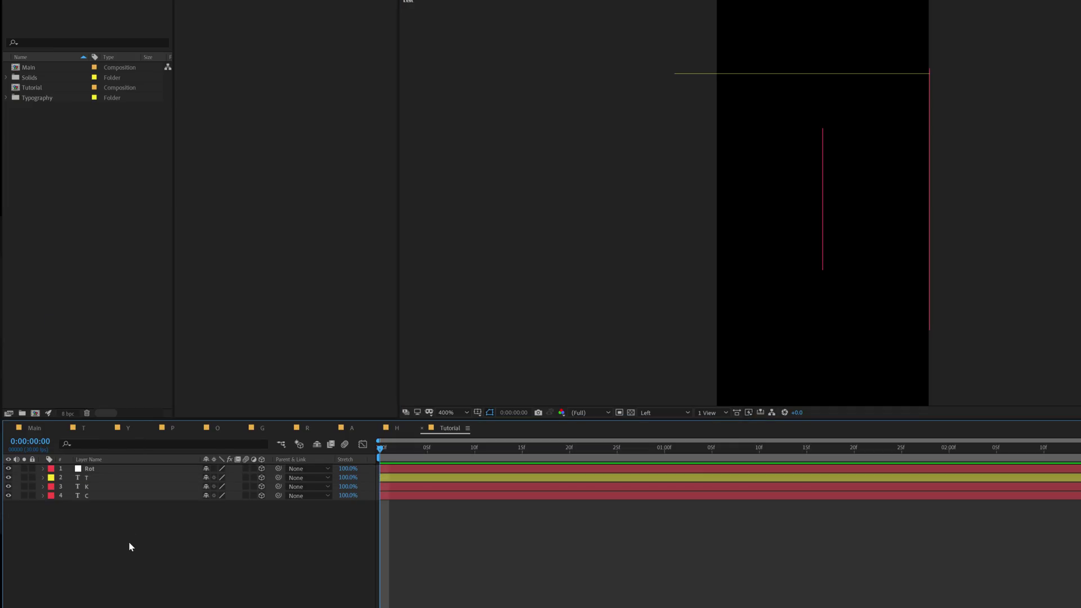
- Slide the T layer left along X and set its X Rotation to -180°
left_click(91, 479)
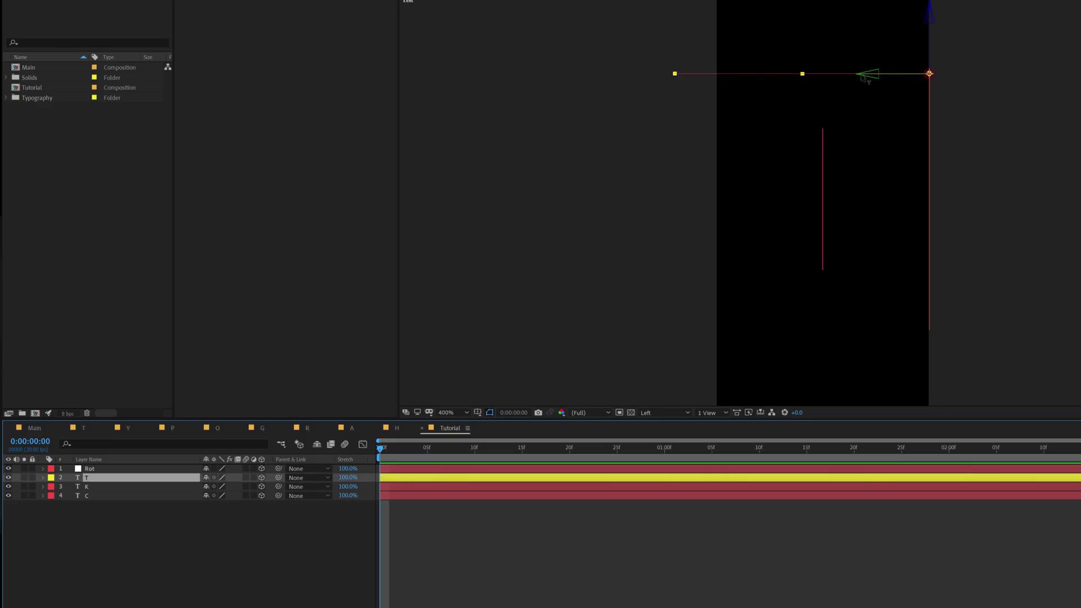
left_click_drag(877, 76, 623, 75)
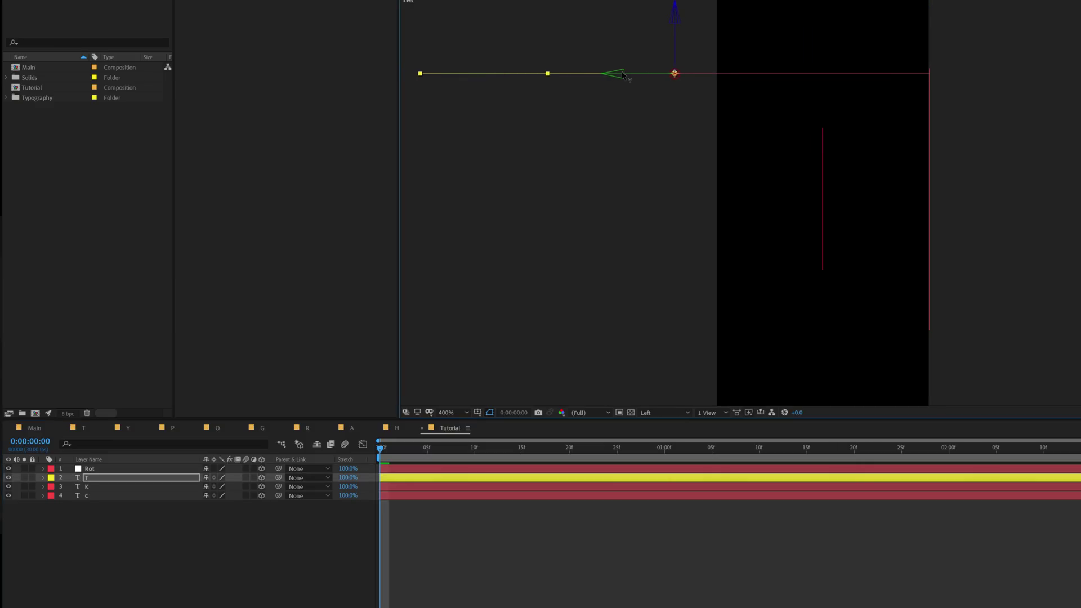
left_click(89, 478)
key("r")
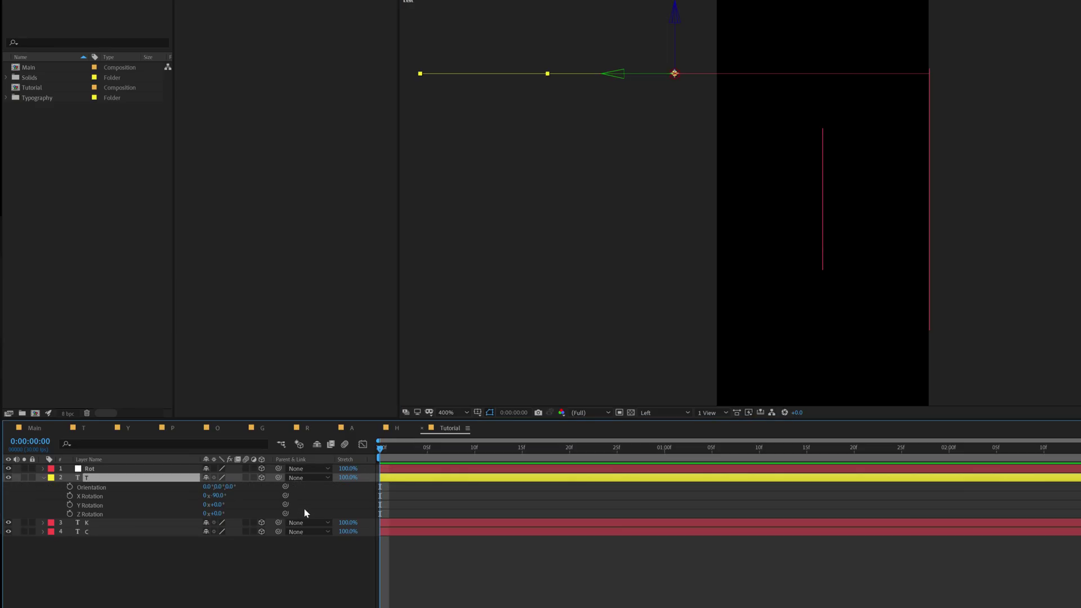
left_click(218, 496)
key("BackSpace")
left_click(215, 568)
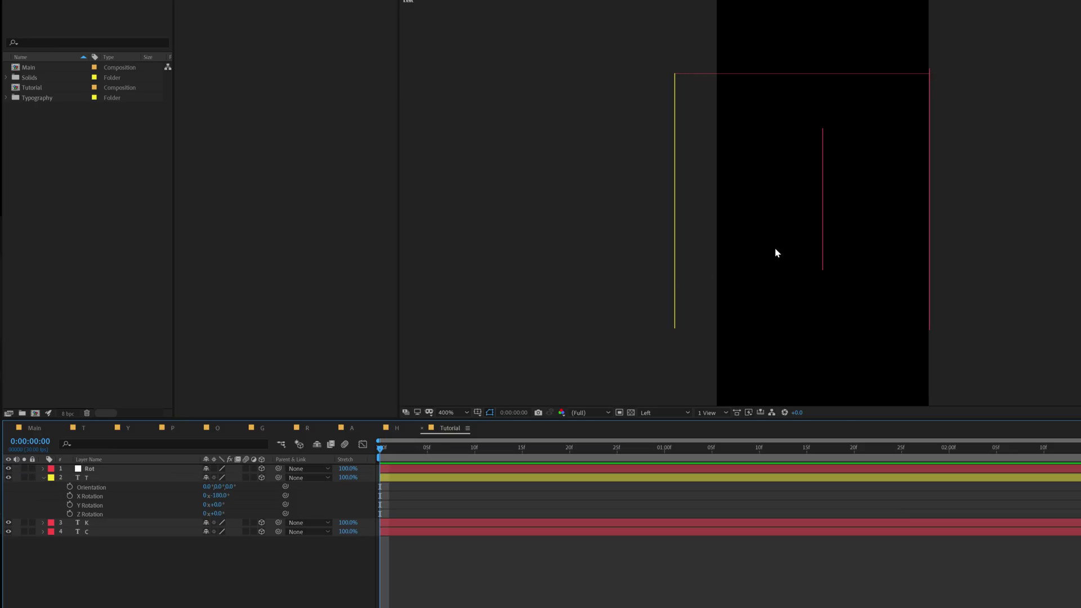
left_click_drag(803, 183, 858, 253)
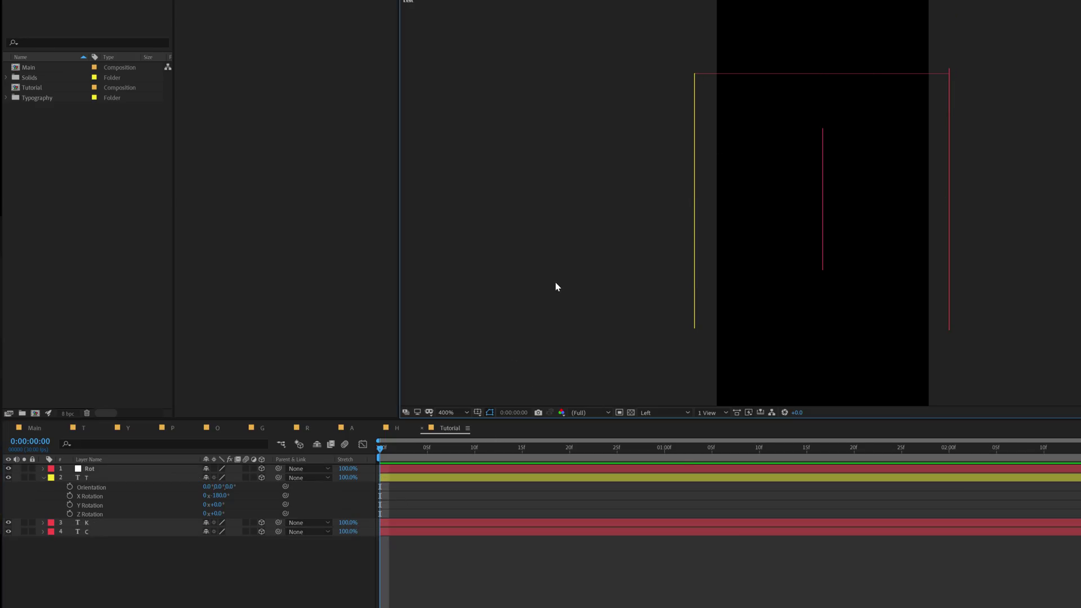
- Check the T, K and C alignment against a vertical centre guide, then hide the rulers and guide
key("ctrl+r")
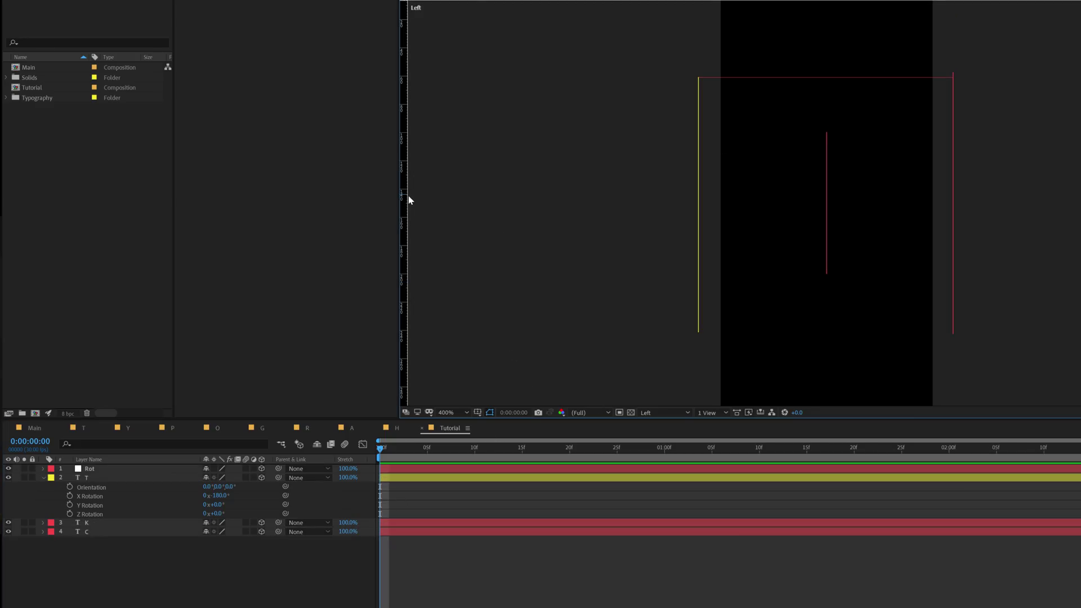
left_click_drag(407, 196, 826, 228)
left_click_drag(684, 61, 973, 93)
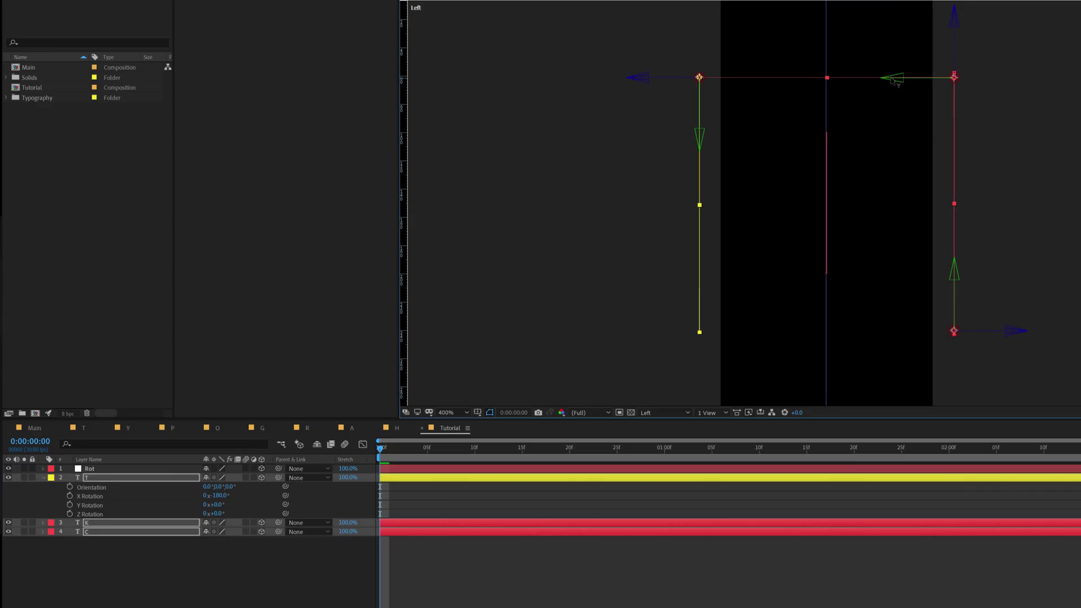
left_click(666, 551)
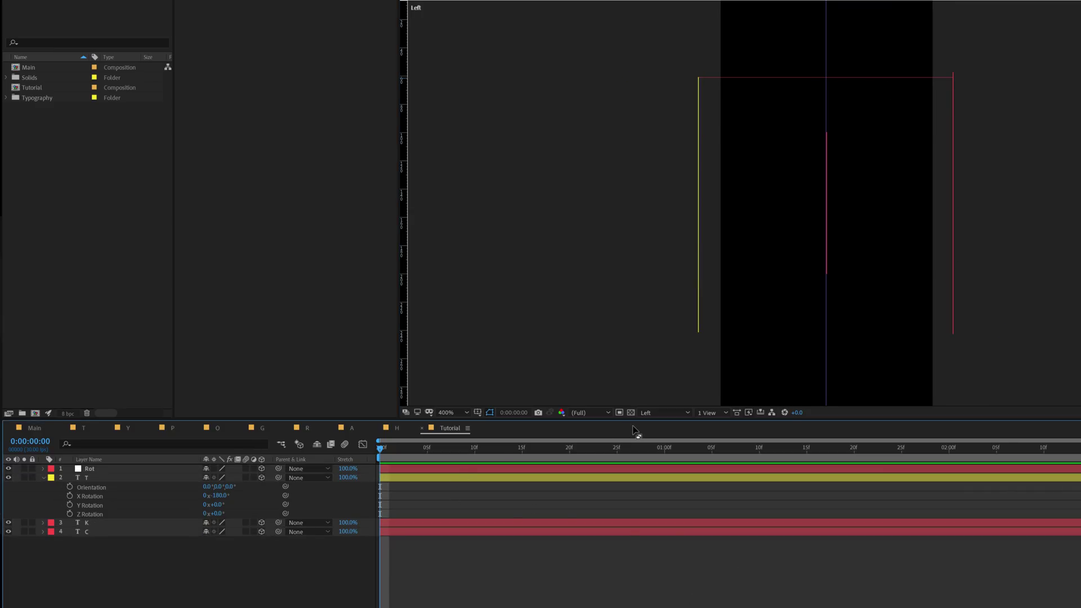
key("ctrl+r")
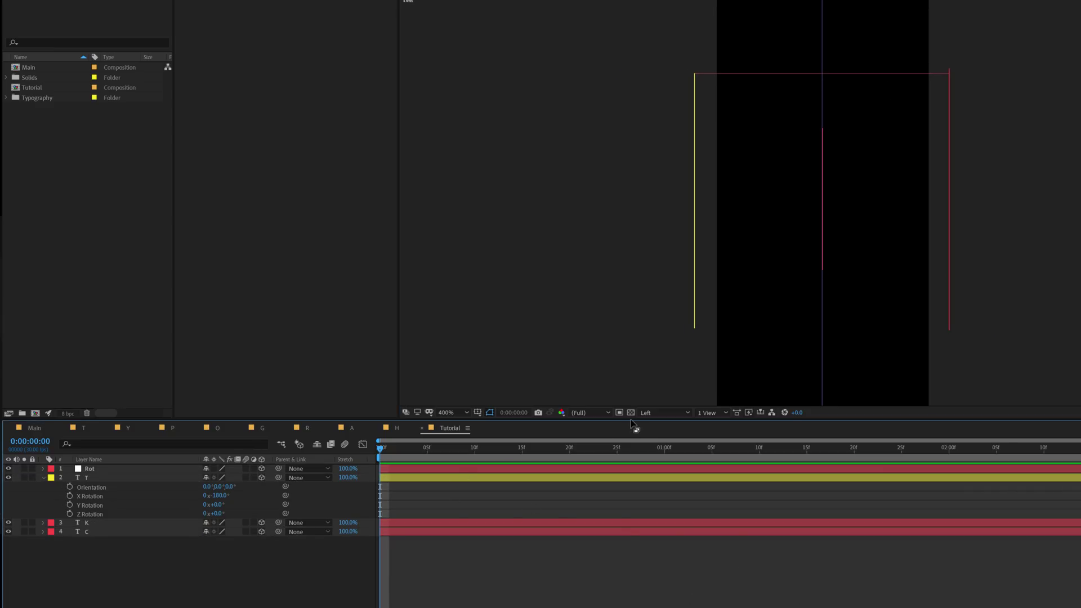
key("ctrl+semicolon")
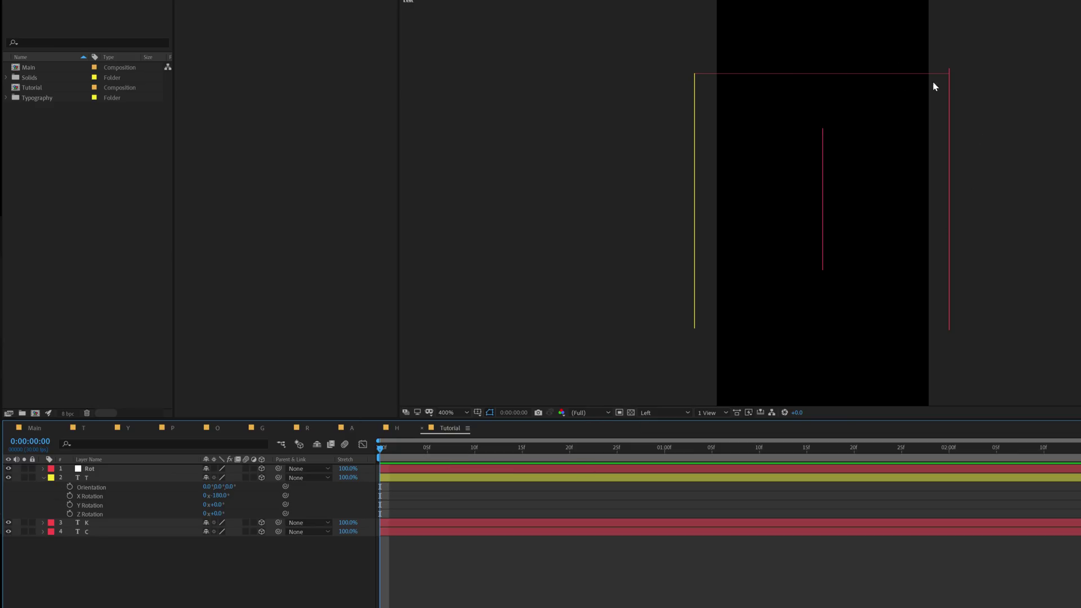
- Nudge the C layer's line slightly down along Y
left_click_drag(927, 130, 1005, 191)
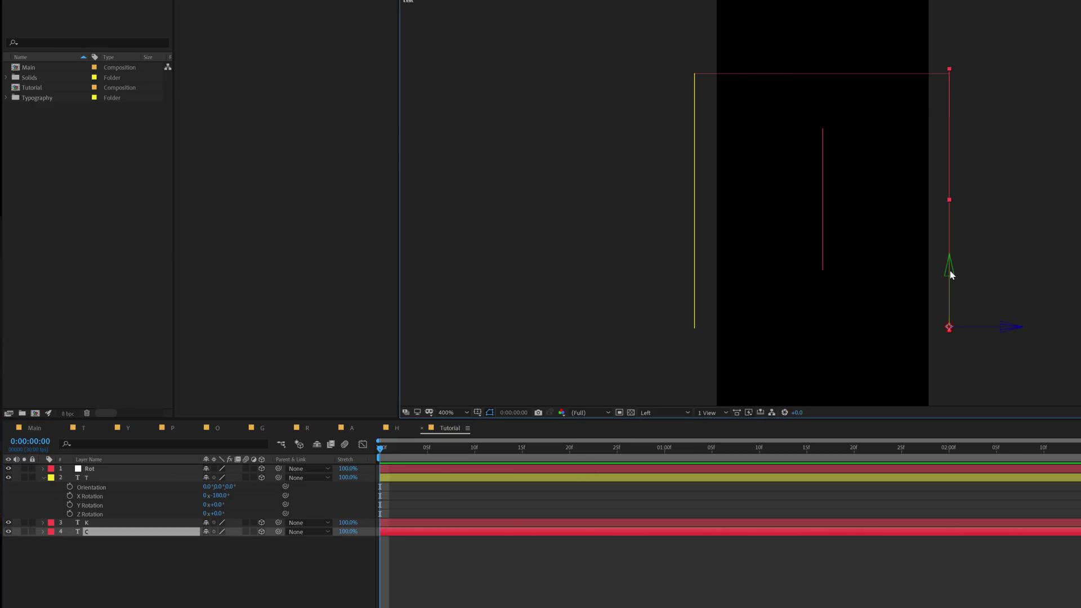
left_click_drag(949, 273, 949, 277)
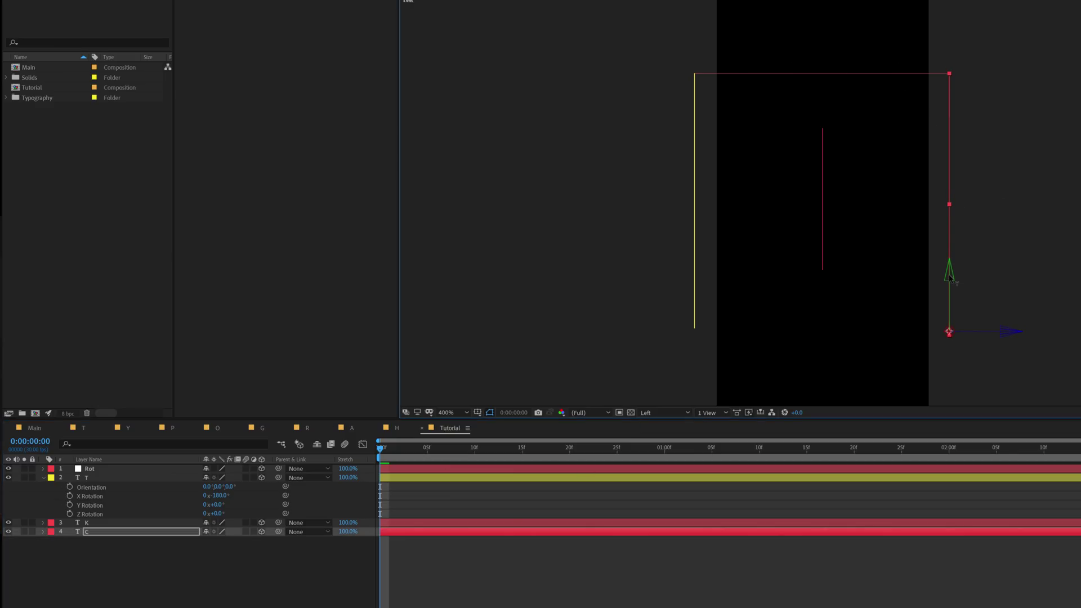
left_click(148, 600)
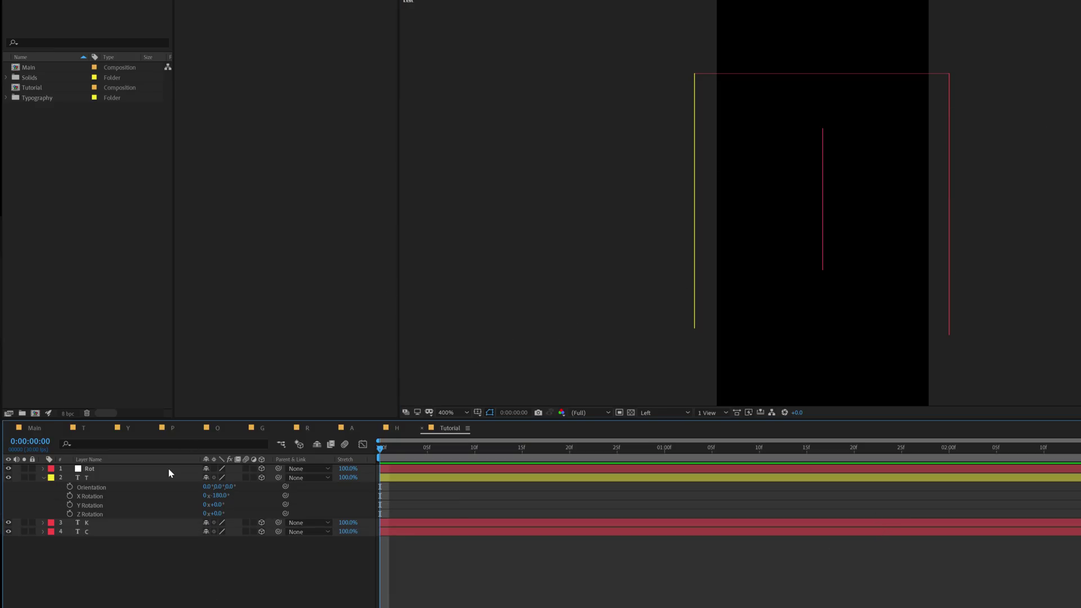
- Switch the 3D view to Active Camera at 200% zoom
left_click(43, 478)
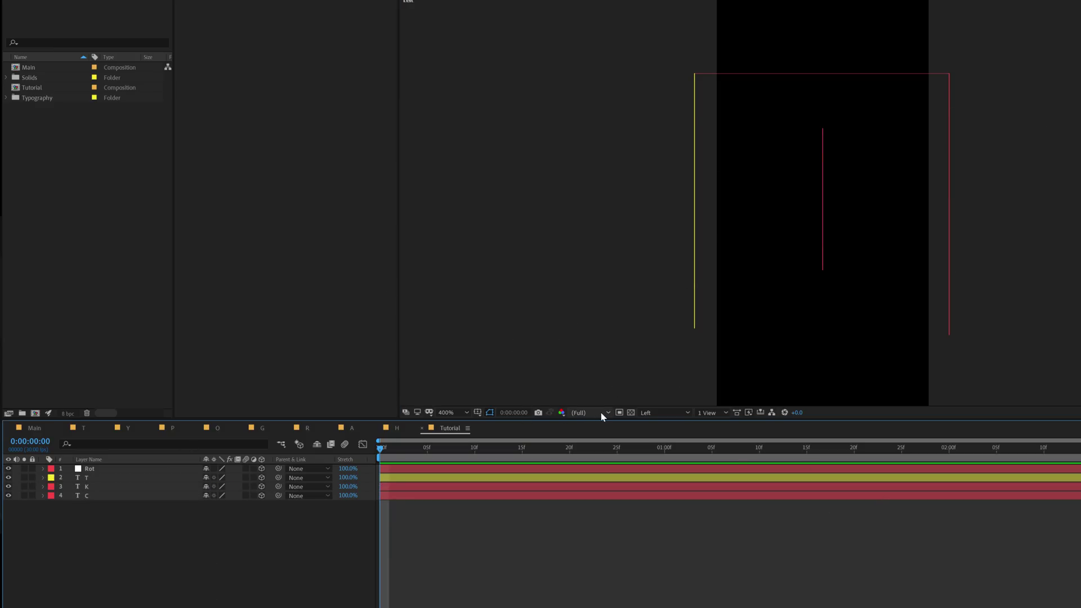
left_click(649, 417)
left_click(656, 425)
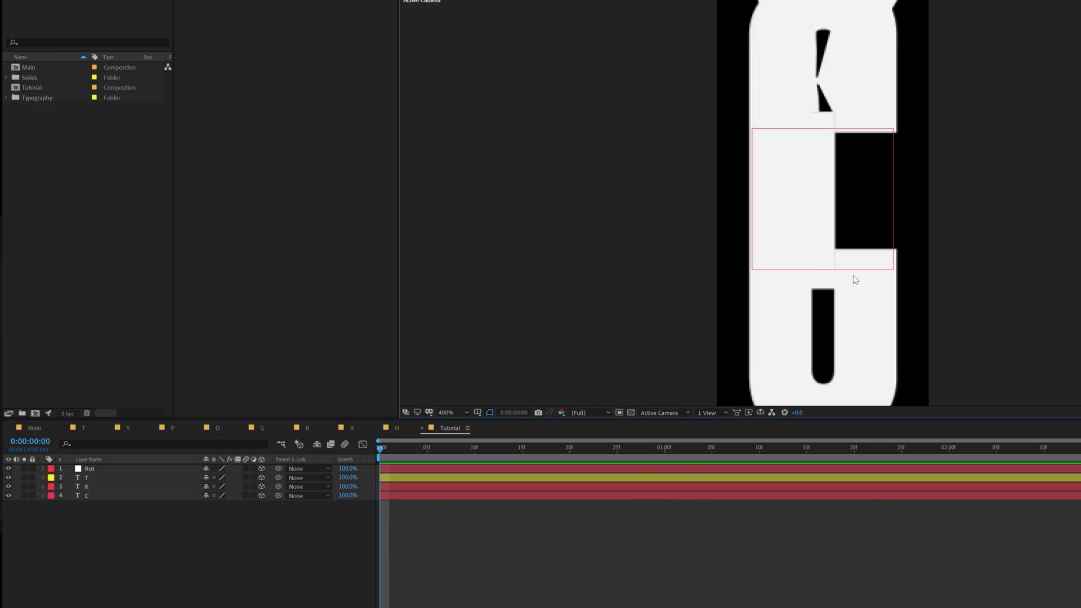
key("comma")
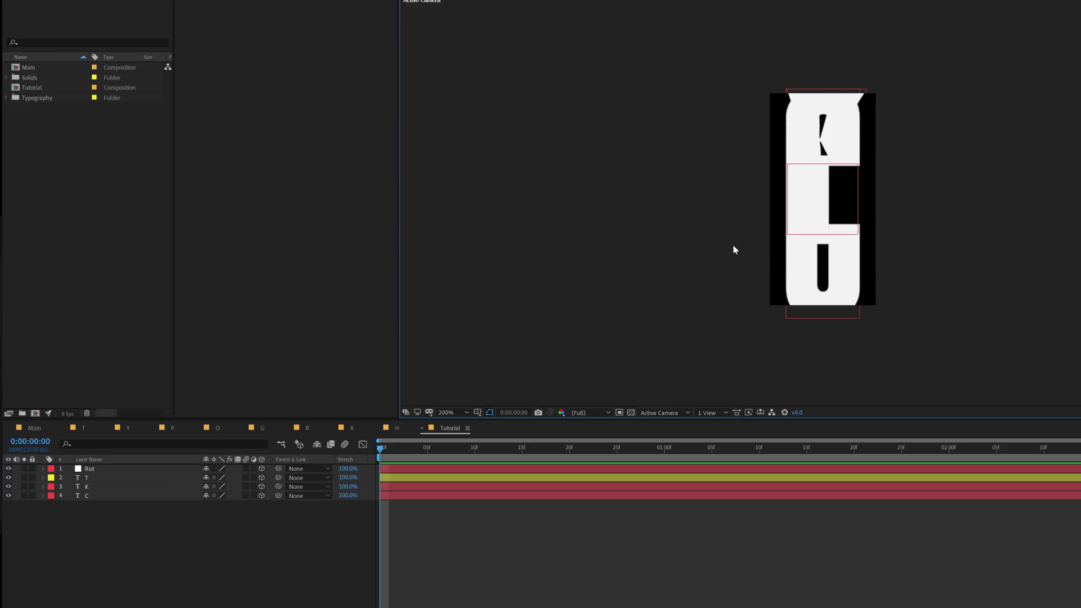
- Parent the T, K and C layers to Rot and push Rot back to Z 40
left_click(94, 470)
key("p")
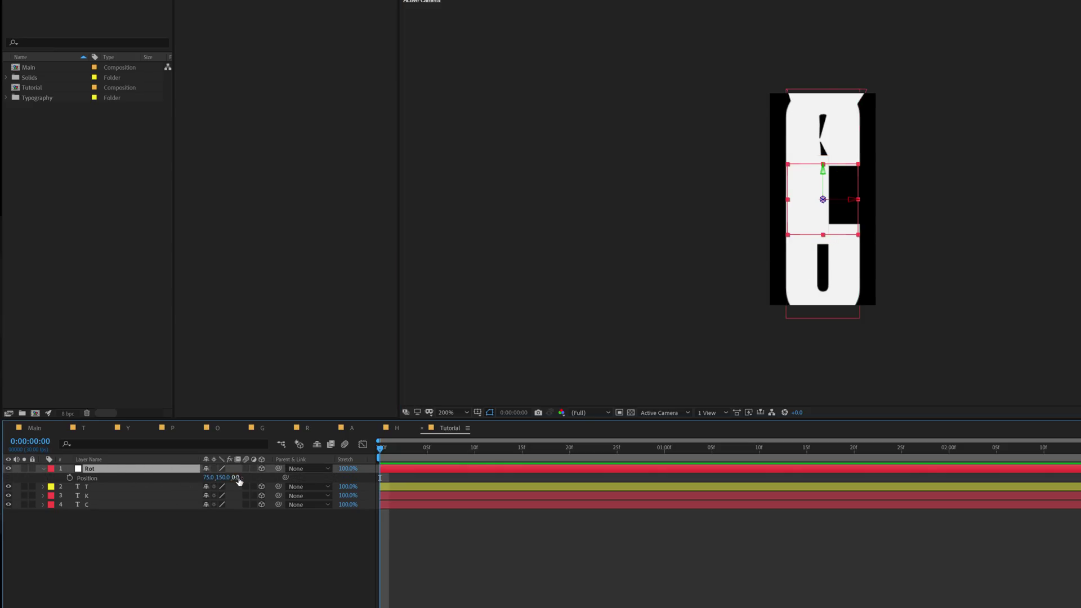
left_click_drag(236, 478, 242, 479)
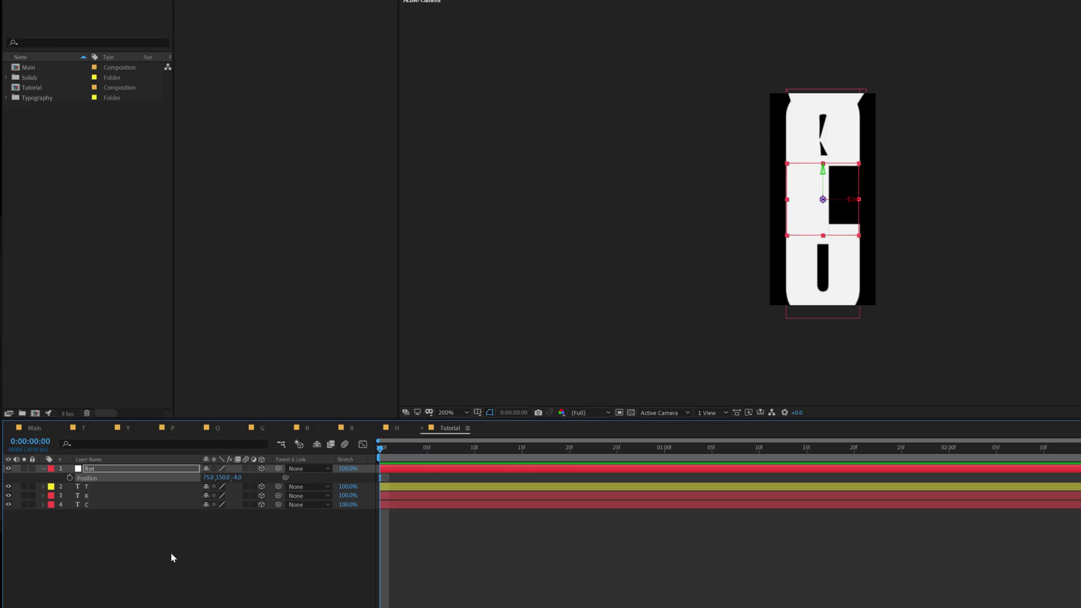
key("ctrl+z")
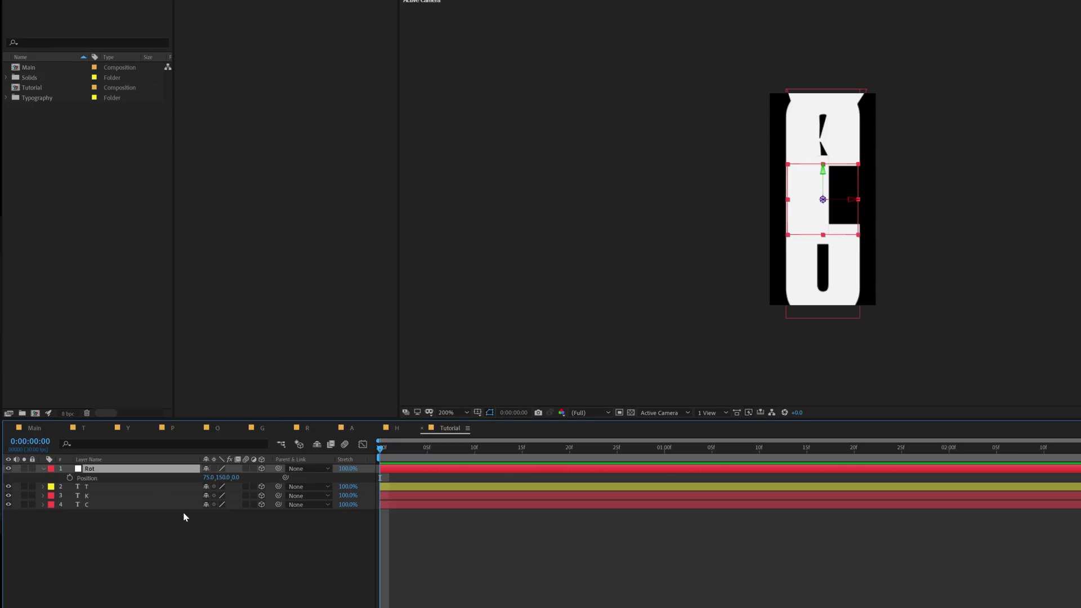
left_click_drag(107, 526, 110, 488)
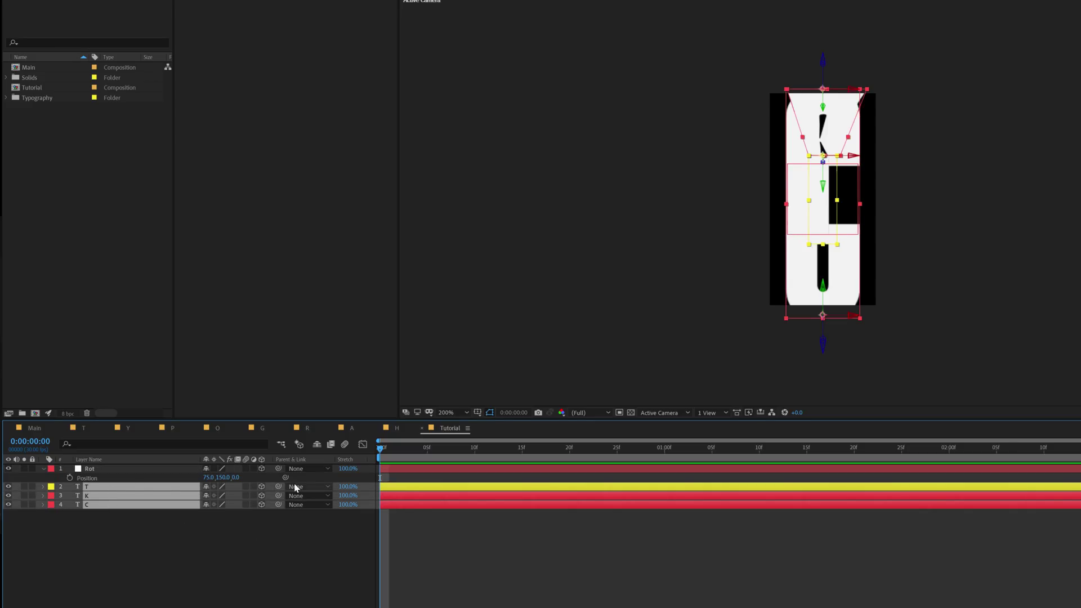
left_click_drag(279, 485, 84, 472)
left_click_drag(236, 483, 258, 477)
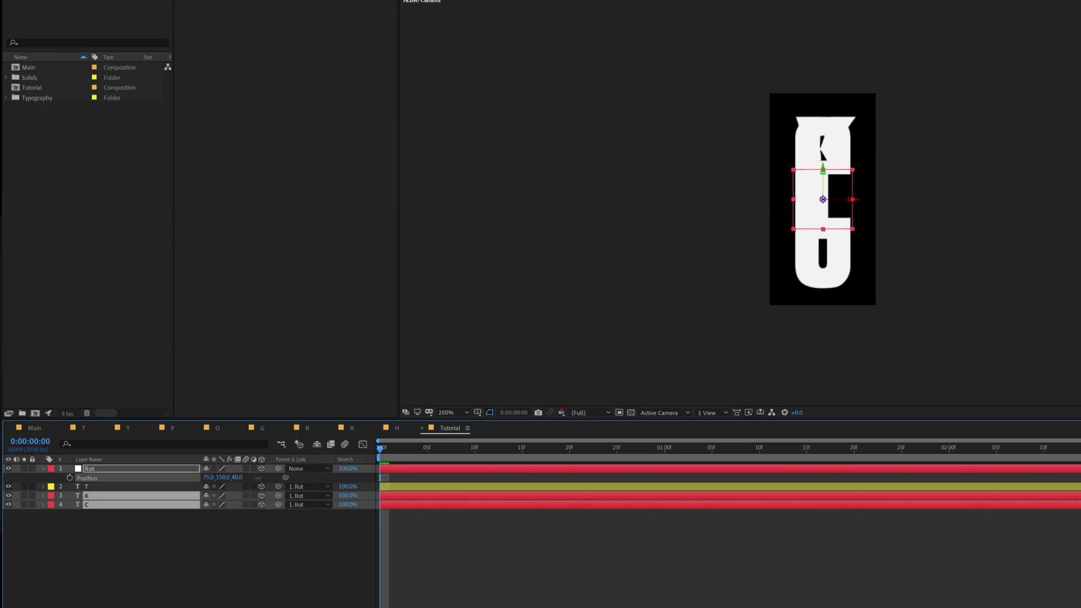
- Set Rot's Z Position to 45 and test-tilt it on X Rotation
left_click(237, 477)
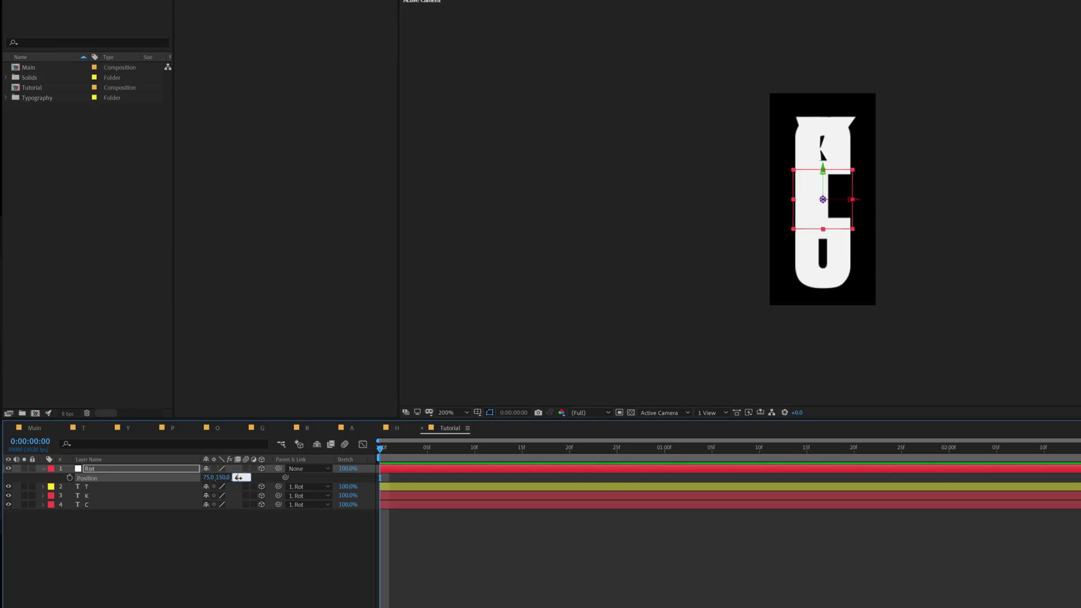
left_click(213, 584)
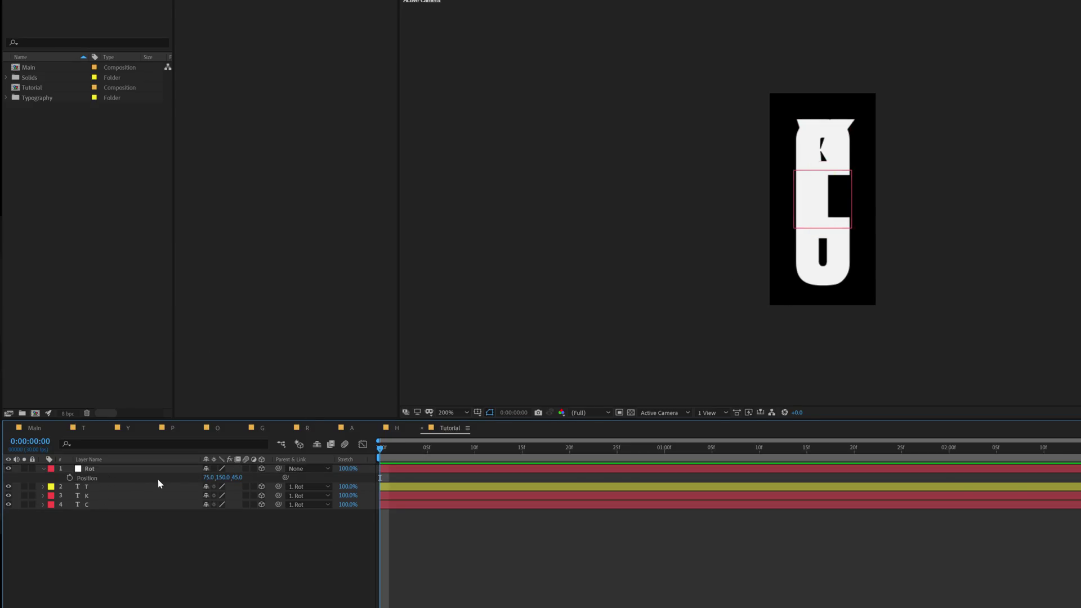
left_click(128, 469)
key("r")
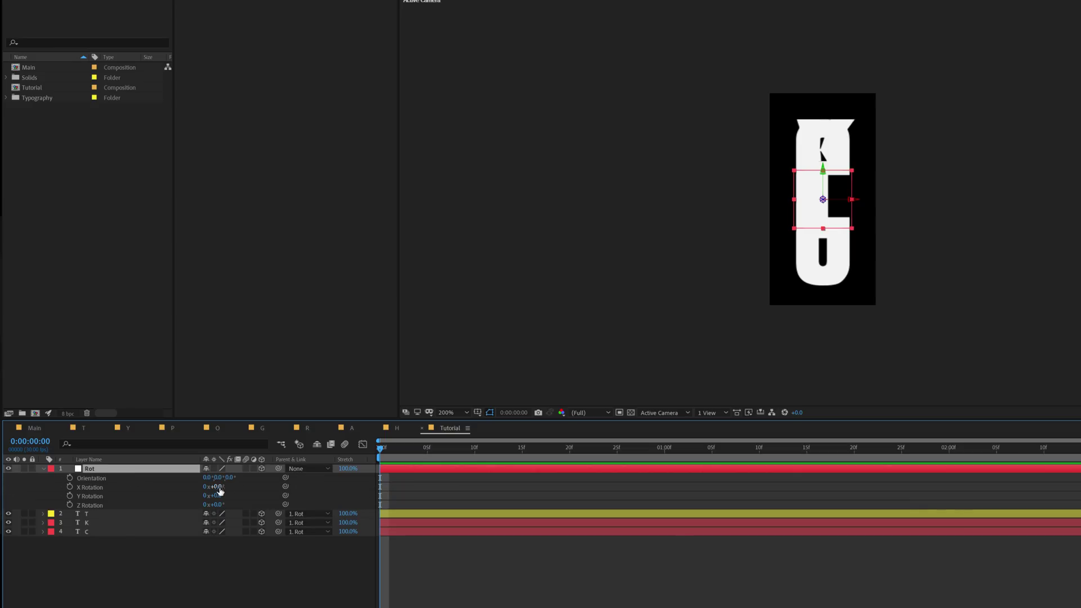
left_click_drag(216, 487, 305, 483)
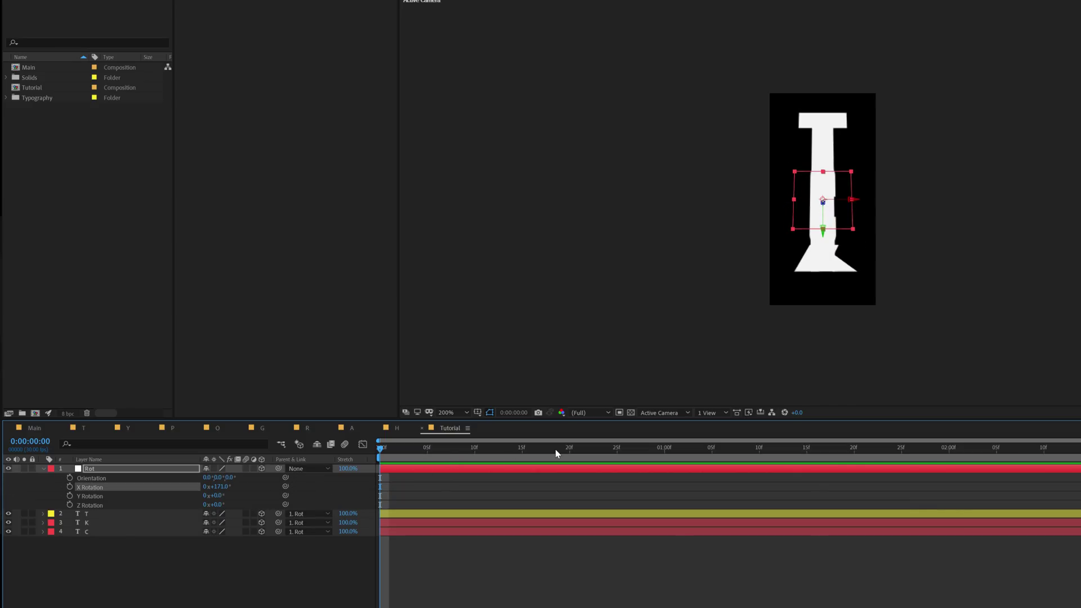
- At 2:00, keyframe Rot's X Rotation at 180°
left_click_drag(647, 449, 948, 448)
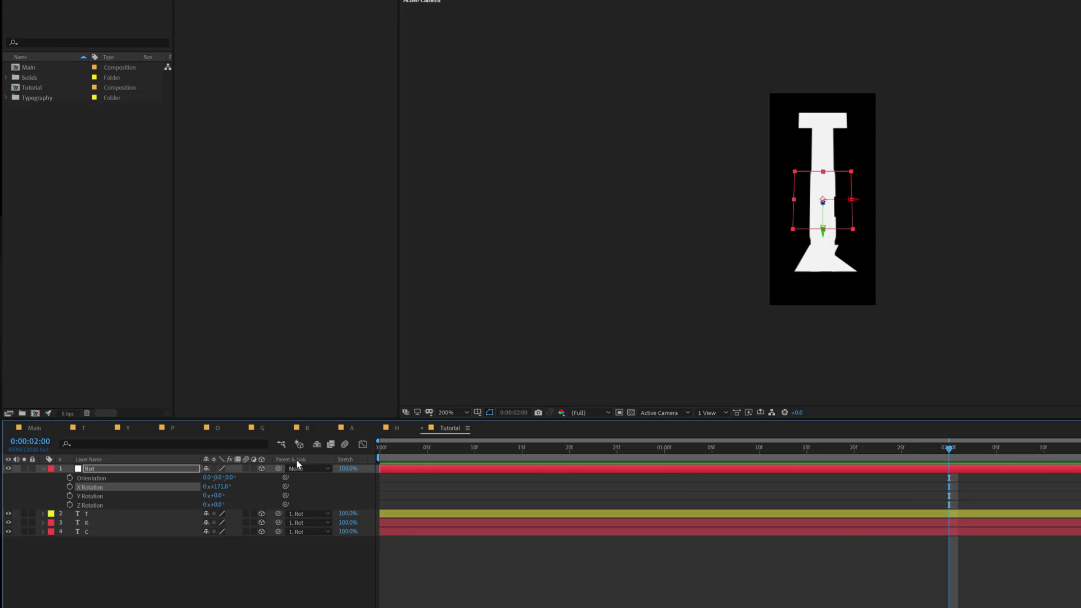
left_click(218, 486)
key("BackSpace")
key("Return")
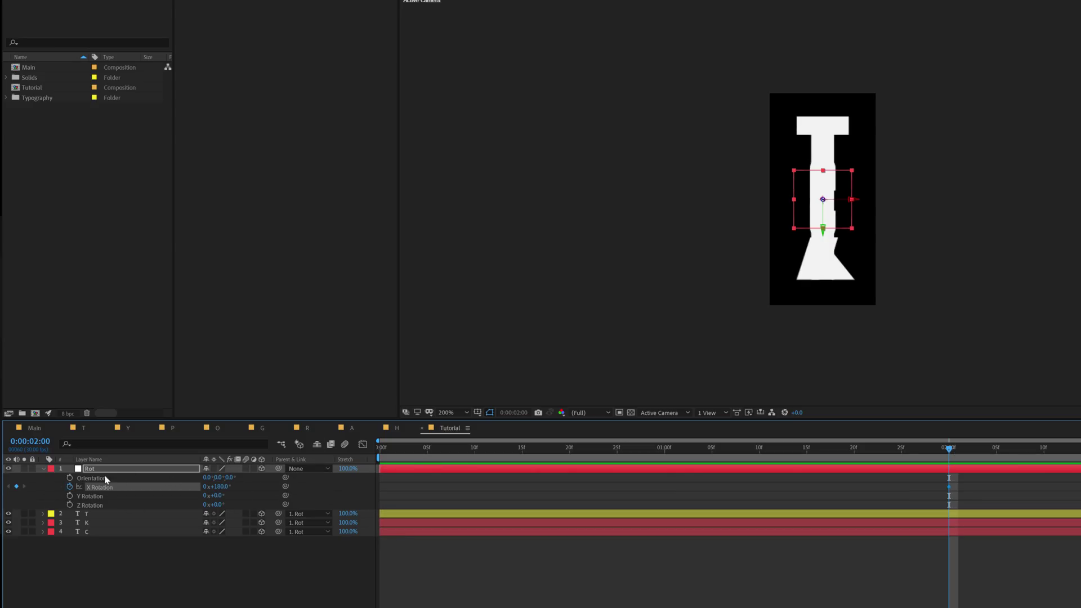
- At 0:00, key X Rotation at 0°, preview the flip, and Easy Ease both keyframes
left_click_drag(488, 455, 264, 480)
left_click(218, 487)
type("0")
key("Return")
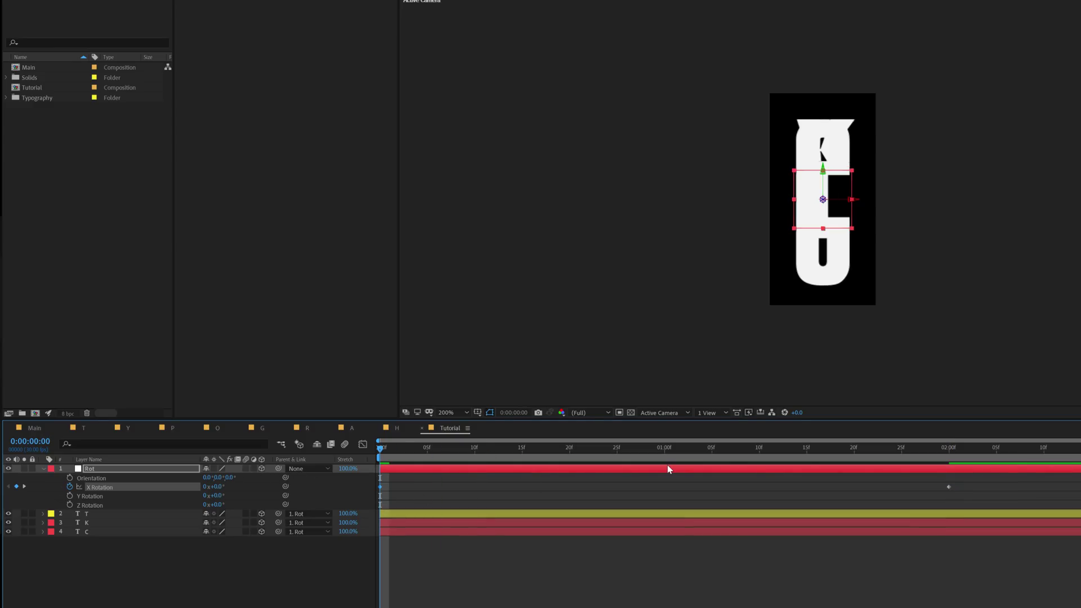
left_click_drag(407, 456, 1018, 441)
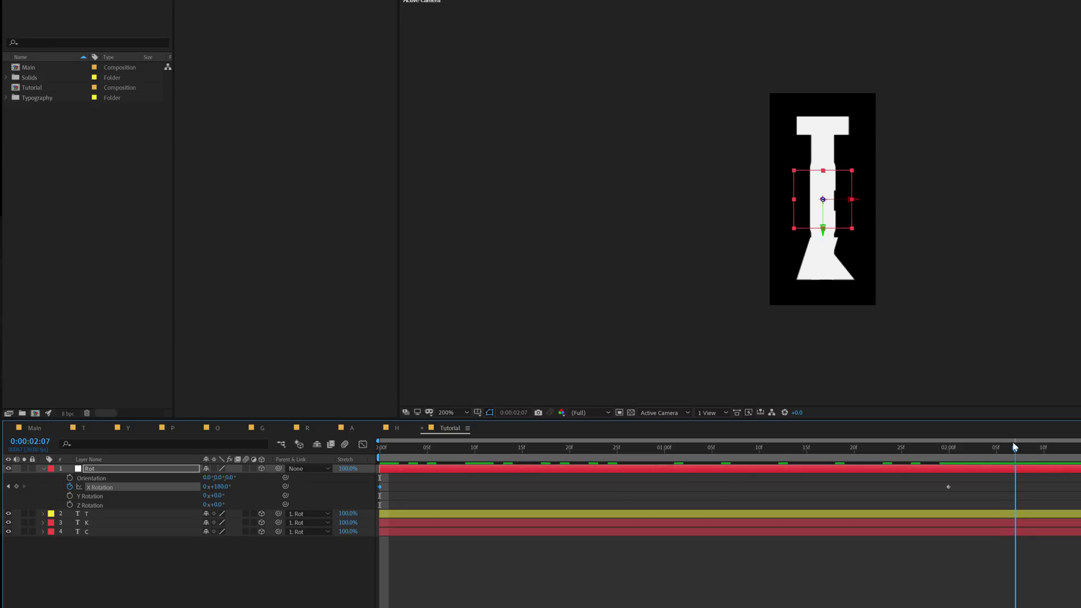
left_click_drag(970, 482, 346, 500)
key("F9")
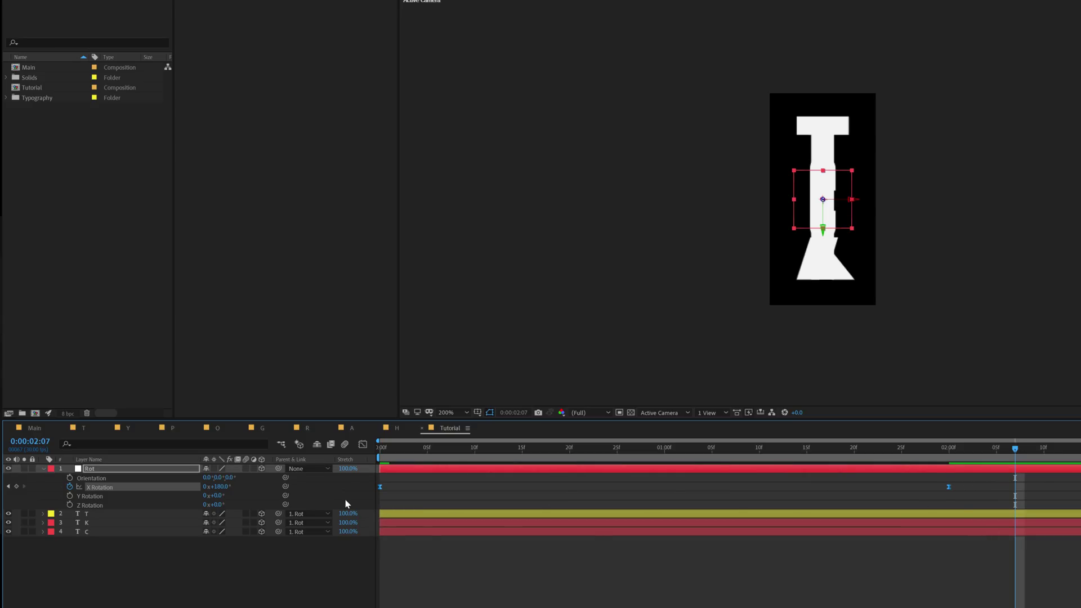
- Reshape Rot's X Rotation speed curve to peak near 350°/sec early, then ease slowly into 180°
left_click(362, 445)
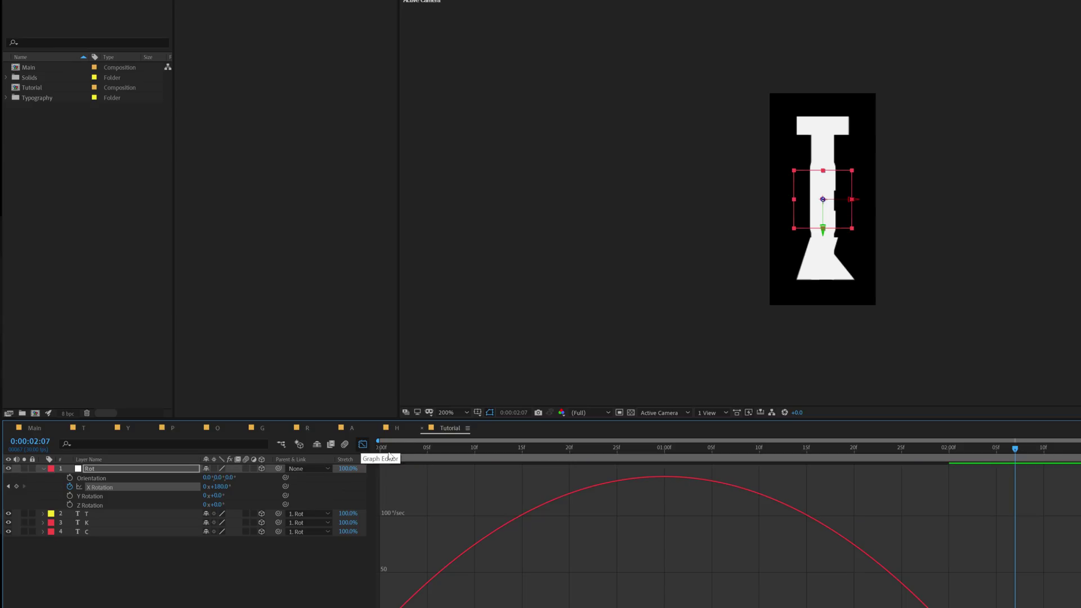
right_click(724, 521)
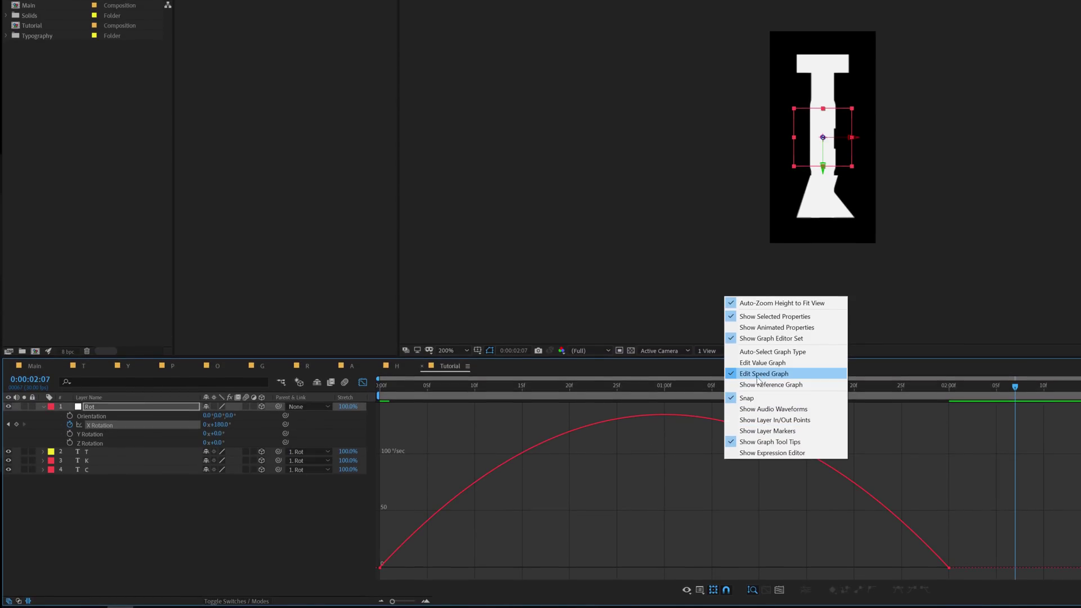
left_click_drag(969, 558, 663, 566)
key("space")
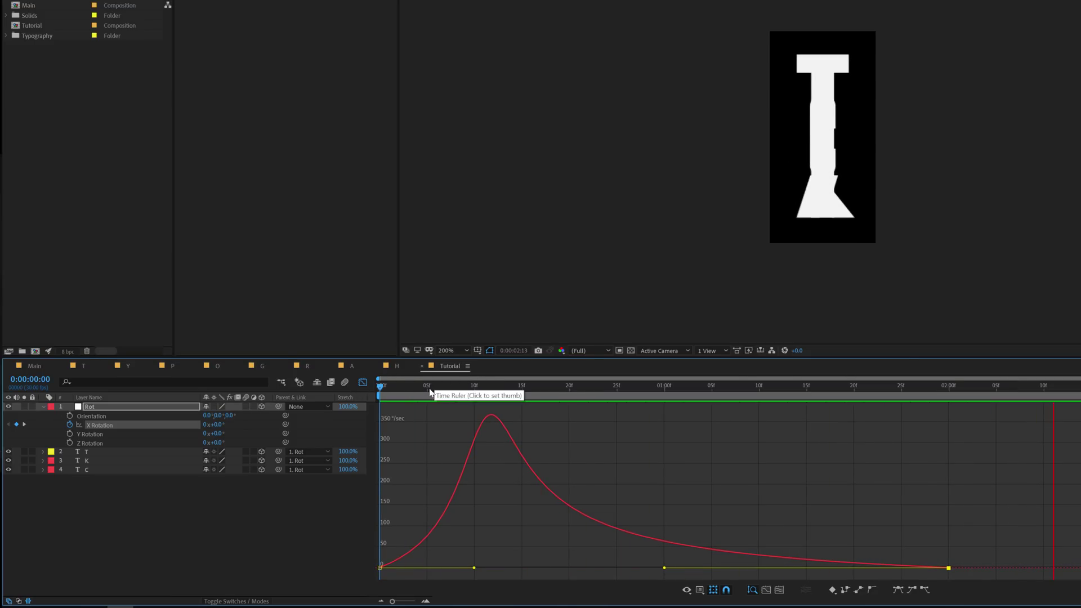
key("space")
key("shift+F3")
left_click(563, 537)
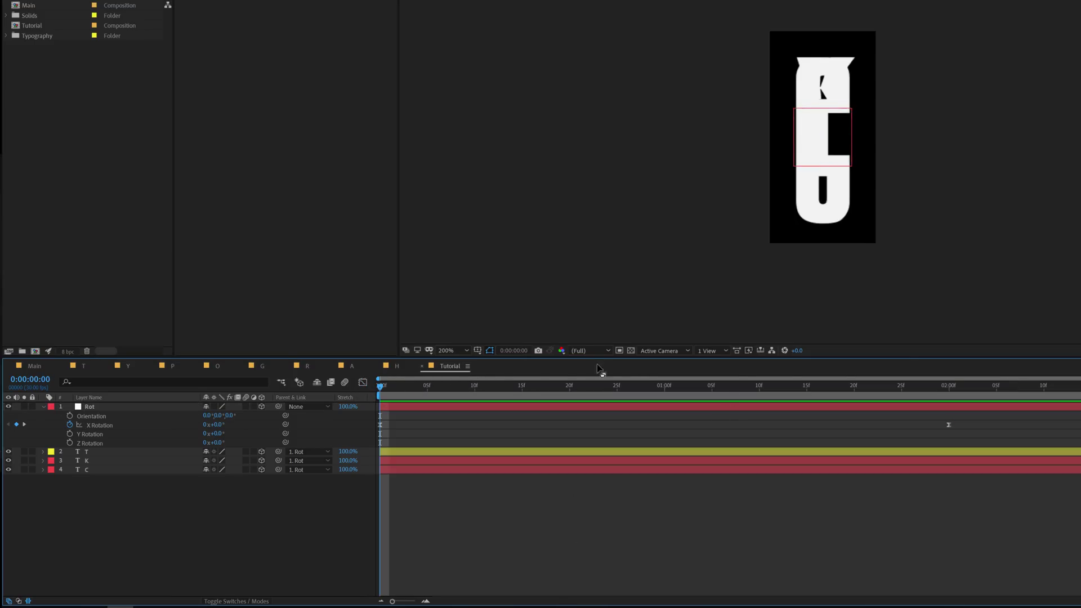
key("space")
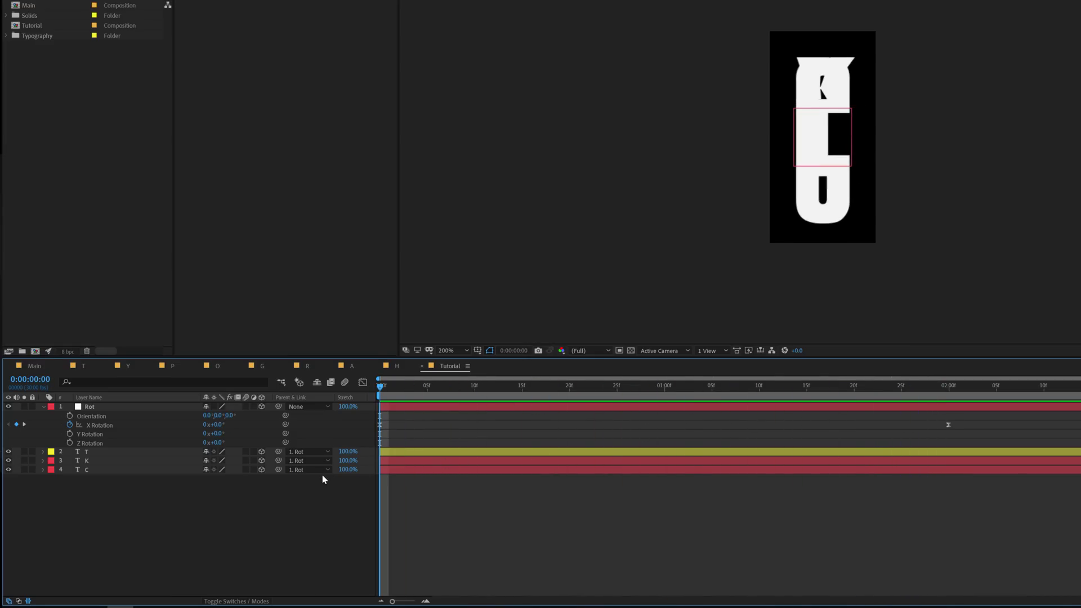
- Hide the K and T letters and set Rot's starting X Rotation keyframe to -90°
left_click(8, 460)
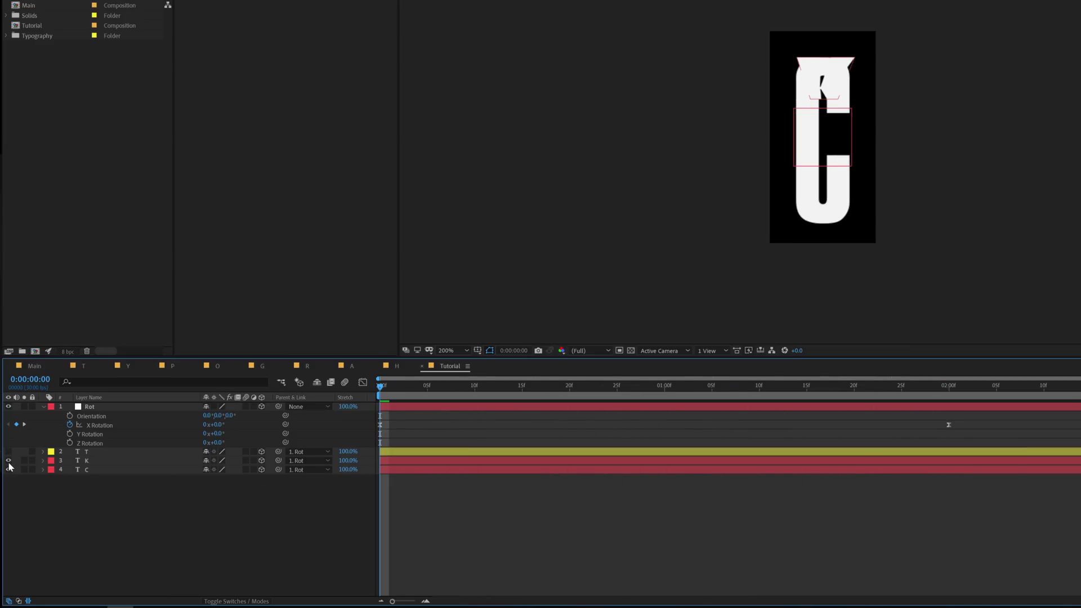
left_click(9, 452)
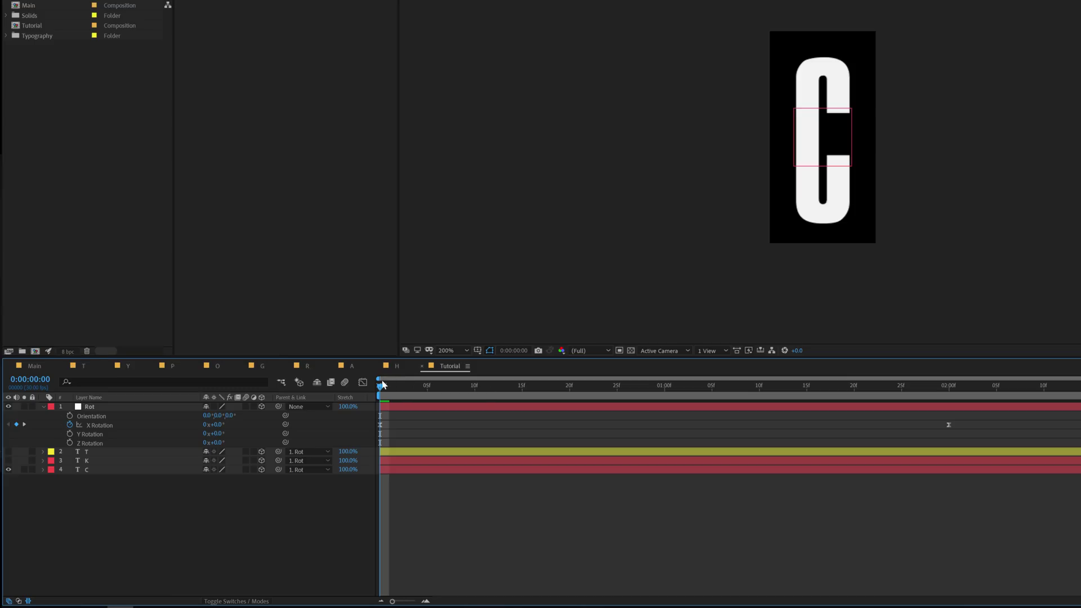
left_click_drag(217, 424, 186, 429)
left_click(219, 424)
key("BackSpace")
type("-90")
key("Return")
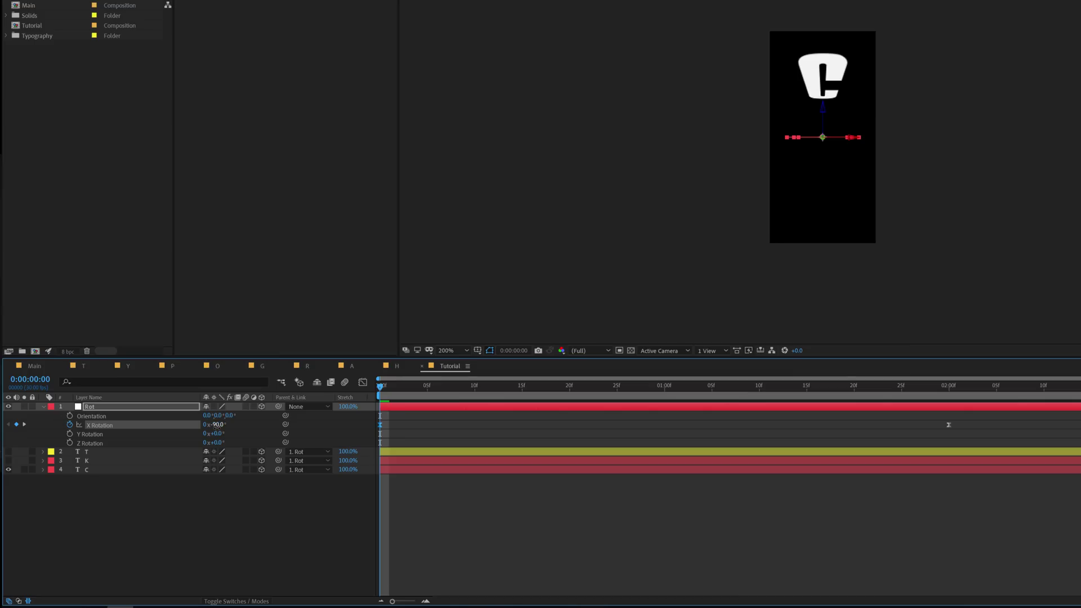
- Scrub frames 1–8 to check the C flipping in from edge-on
left_click(389, 390)
left_click_drag(397, 393, 456, 394)
key("Page_Up")
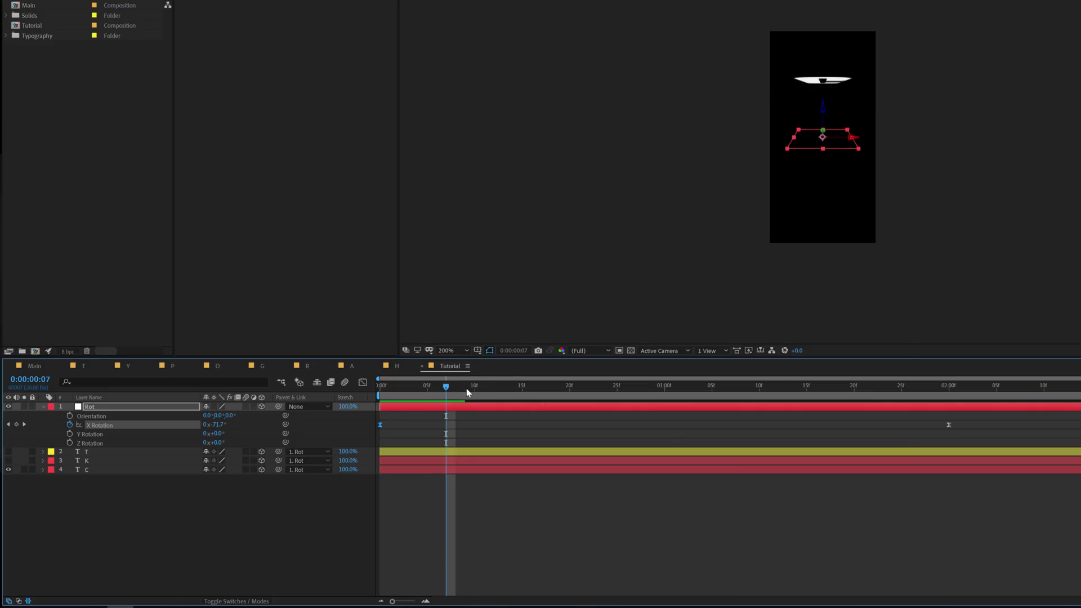
left_click_drag(451, 387, 447, 386)
- Trim the C layer to run from frame 7 to frame 17
left_click(119, 471)
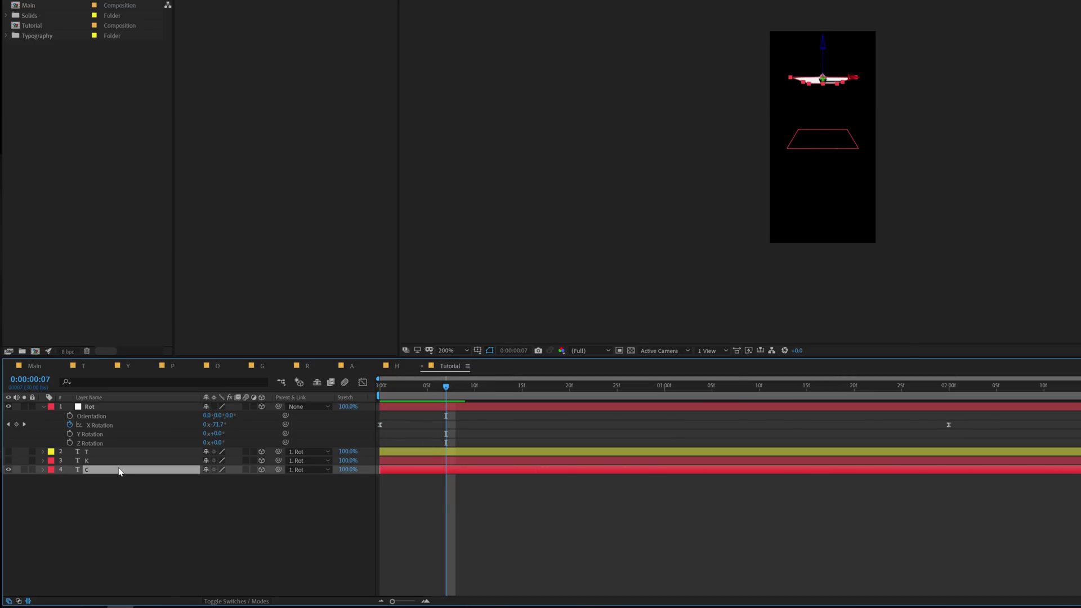
key("alt+bracketleft")
left_click_drag(447, 388, 545, 383)
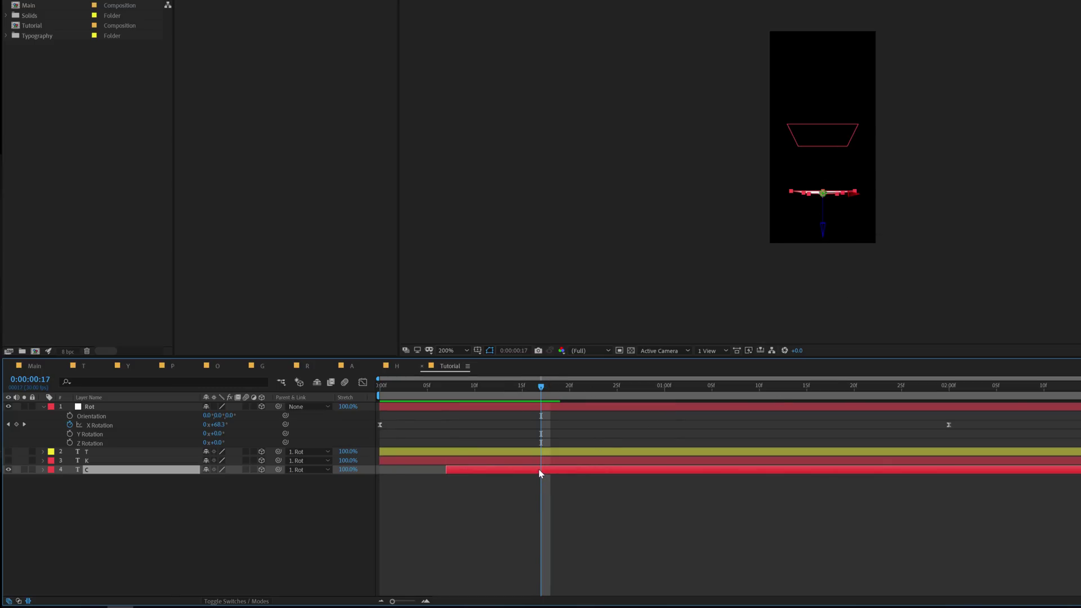
key("alt+bracketright")
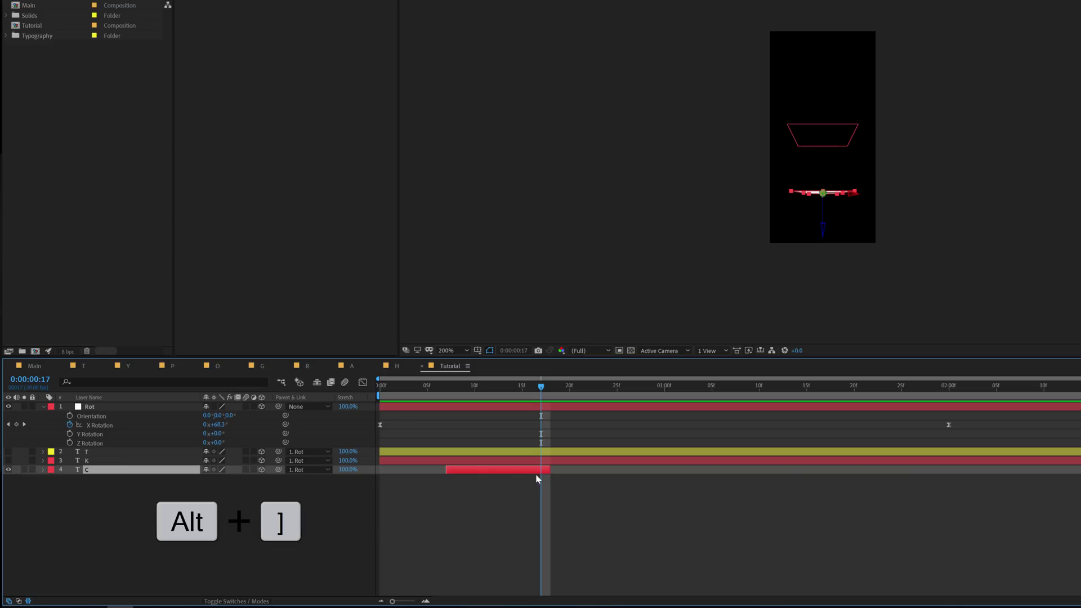
left_click(516, 513)
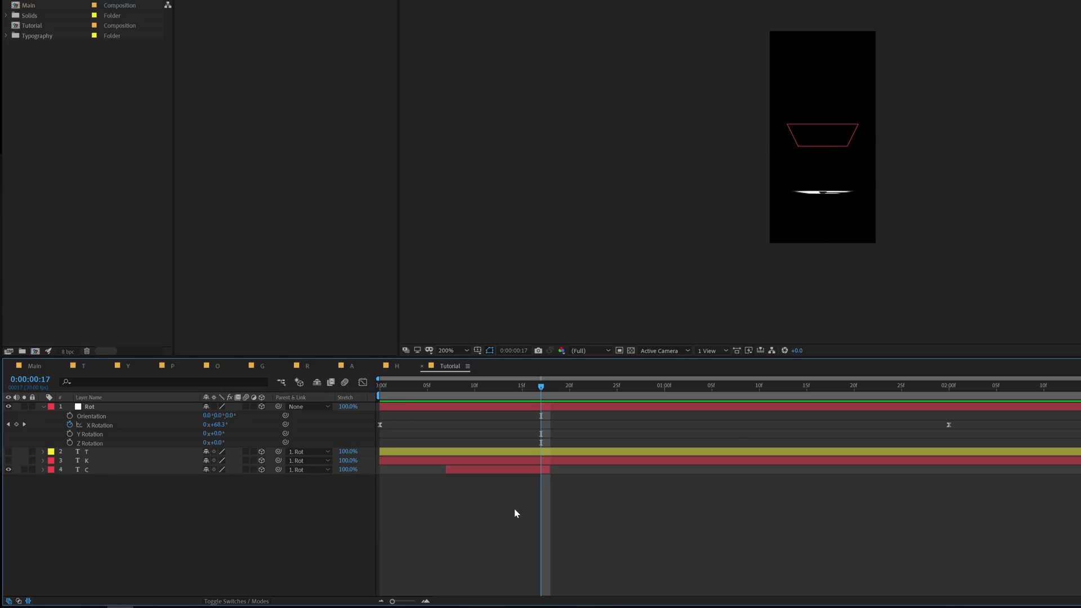
- Show the K layer and trim it to start at frame 13 and end at 1:06
left_click(8, 461)
left_click(531, 388)
left_click_drag(527, 393, 506, 394)
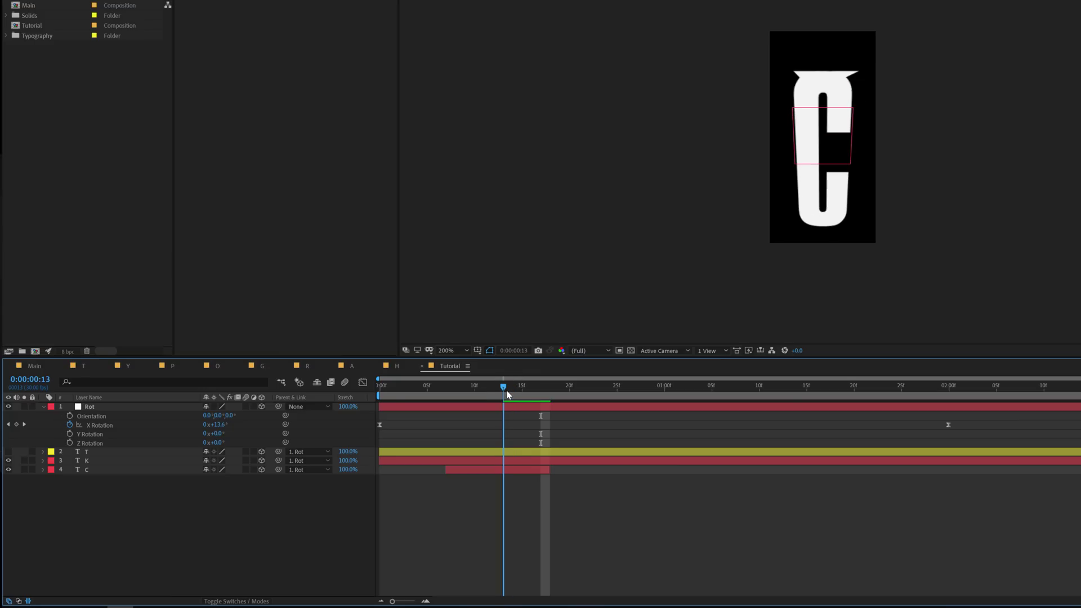
left_click(501, 460)
key("alt+bracketleft")
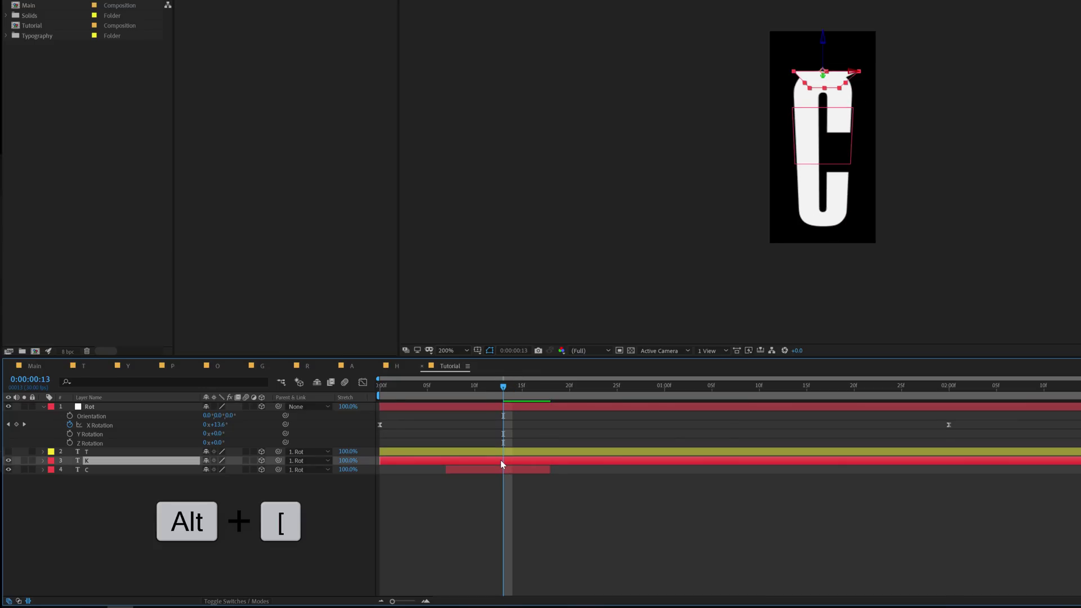
left_click(495, 439)
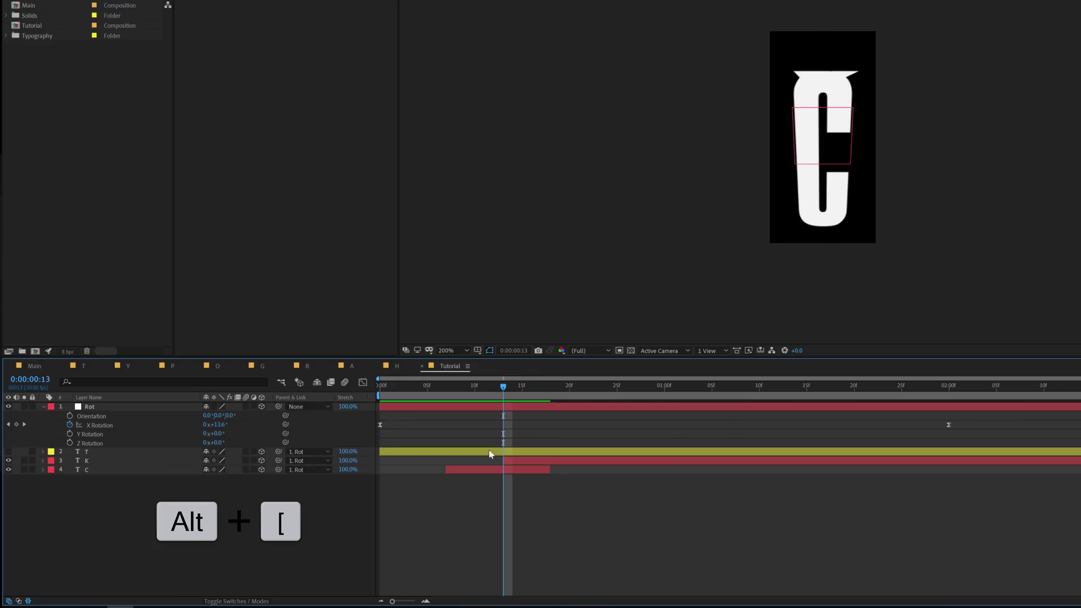
left_click_drag(502, 389, 553, 390)
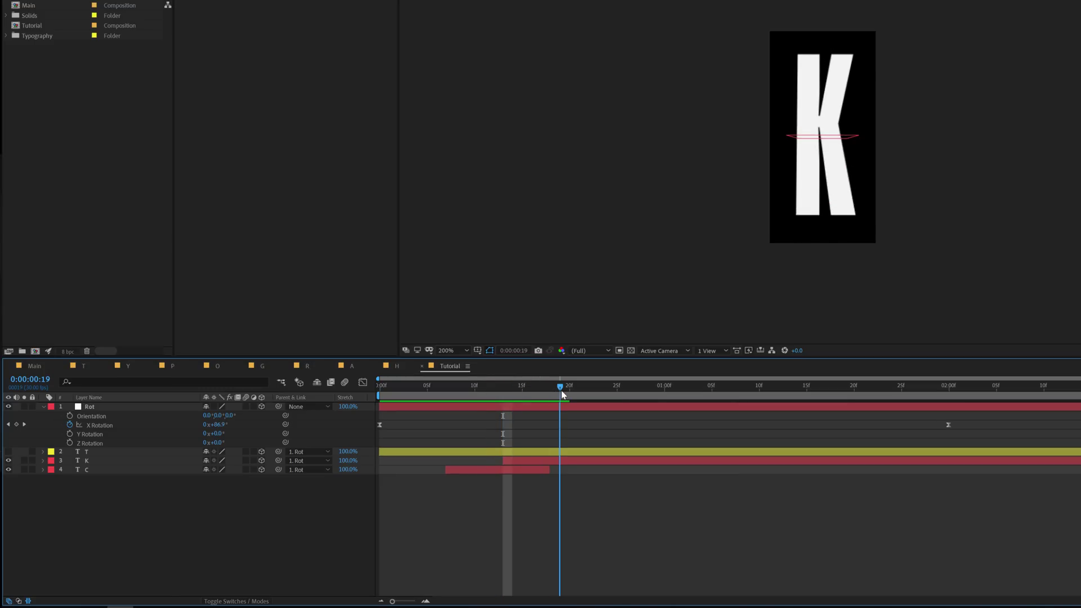
left_click_drag(562, 394, 720, 380)
left_click(707, 460)
key("alt+bracketright")
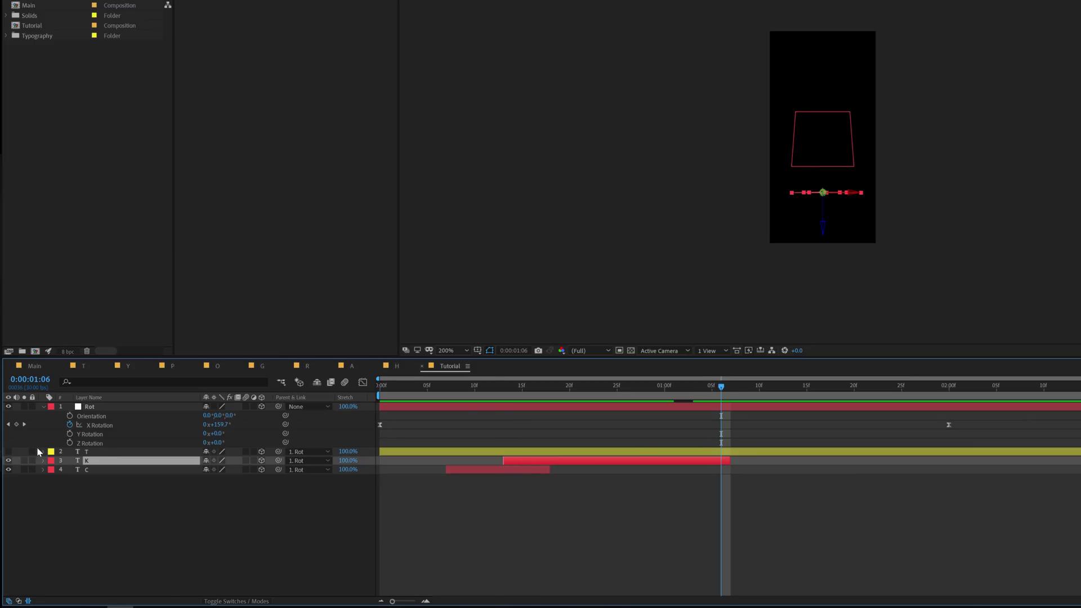
- Show the T layer and make it start at frame 23
left_click(8, 451)
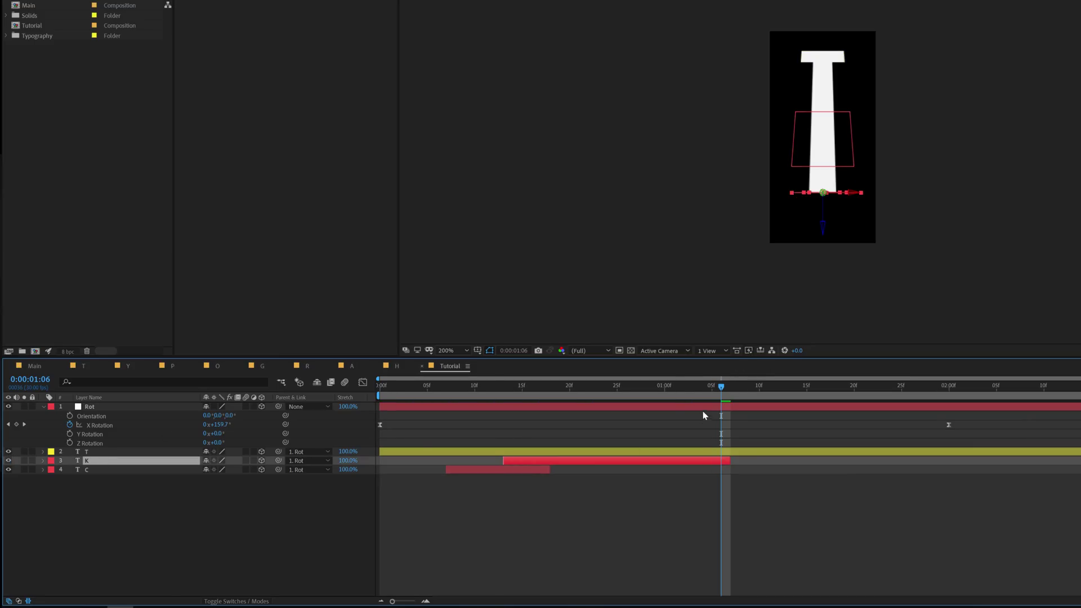
left_click_drag(723, 392, 590, 394)
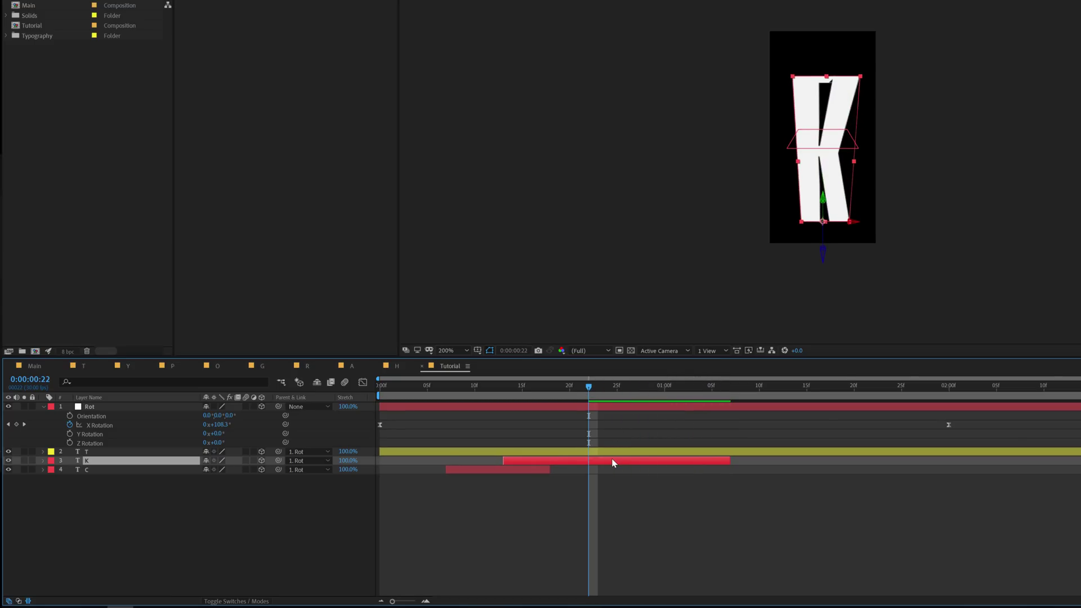
key("Page_Down")
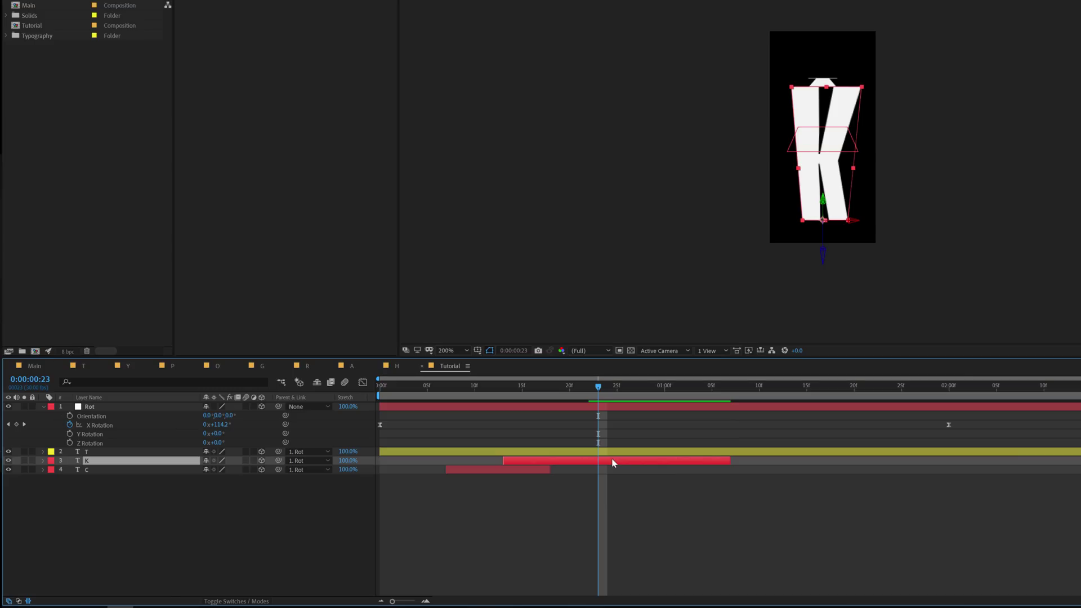
left_click(592, 452)
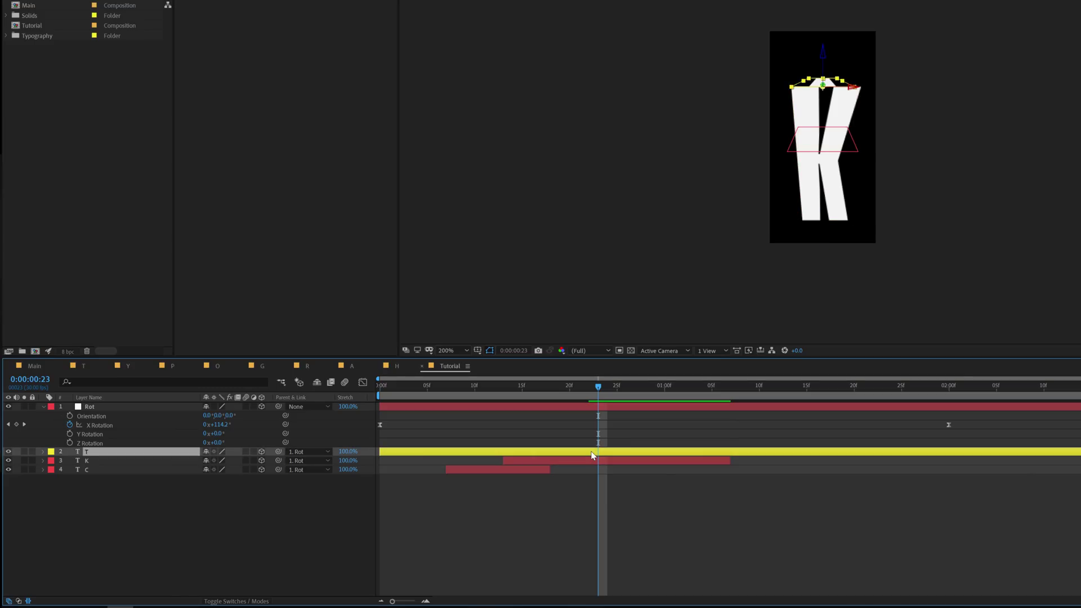
key("alt+bracketleft")
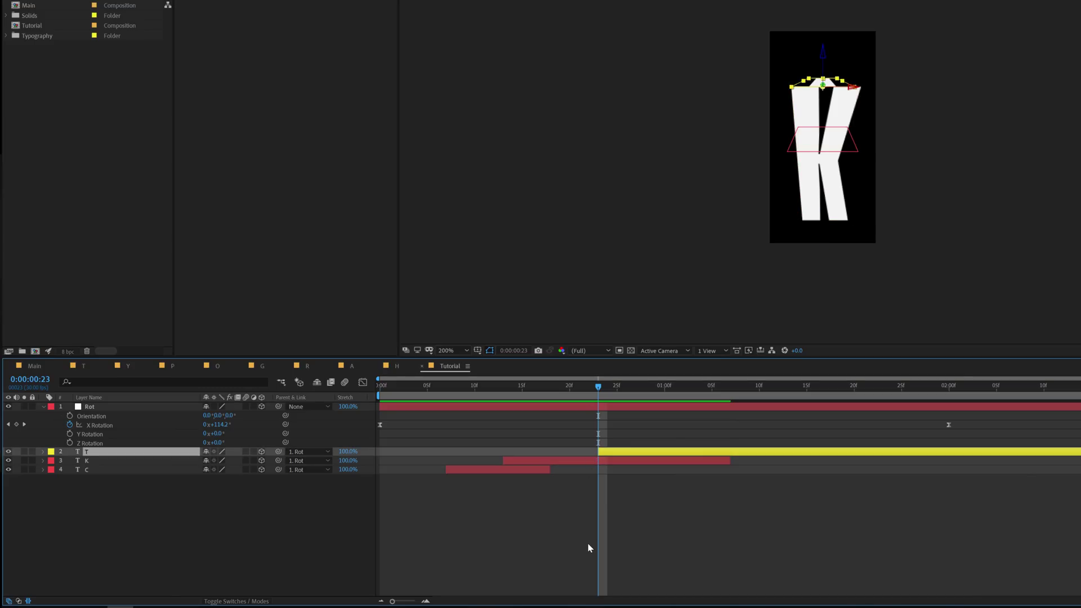
left_click(589, 549)
- Preview the staggered C, K and T letter sequence from the start
left_click(439, 388)
key("space")
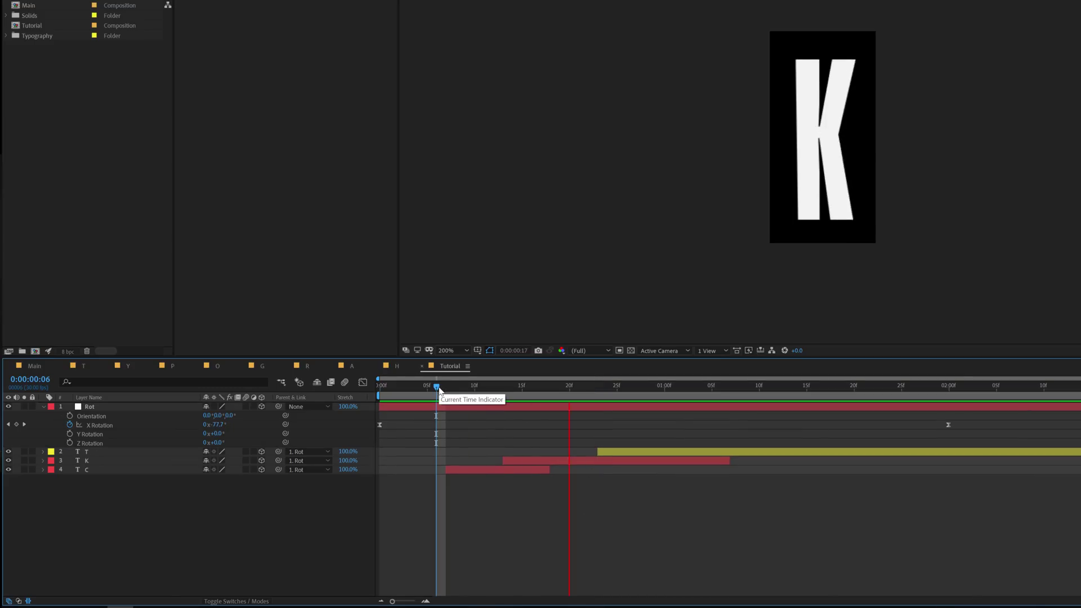
left_click_drag(440, 391, 729, 391)
key("Home")
key("space")
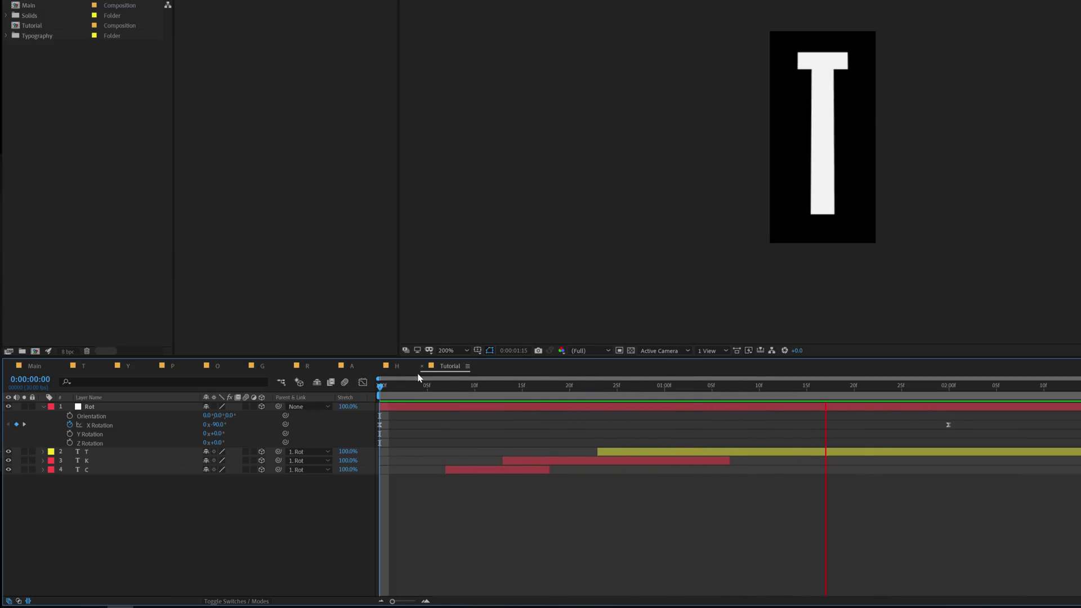
left_click_drag(430, 394, 752, 389)
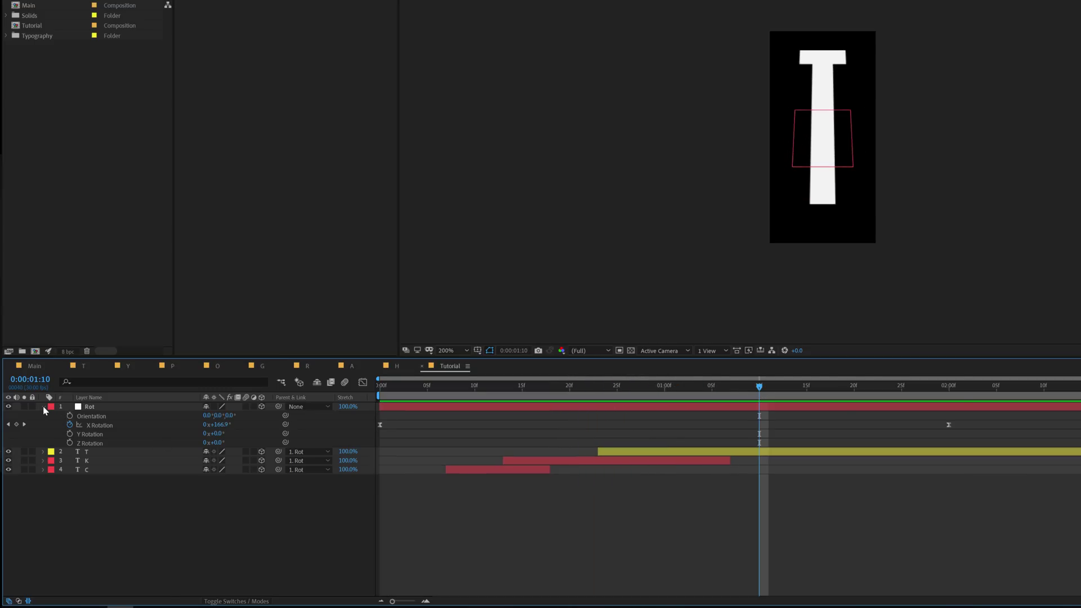
- Tick Motion Blur on the T, K and C layers and enable the comp's motion blur master switch
left_click(43, 406)
left_click_drag(85, 466, 106, 414)
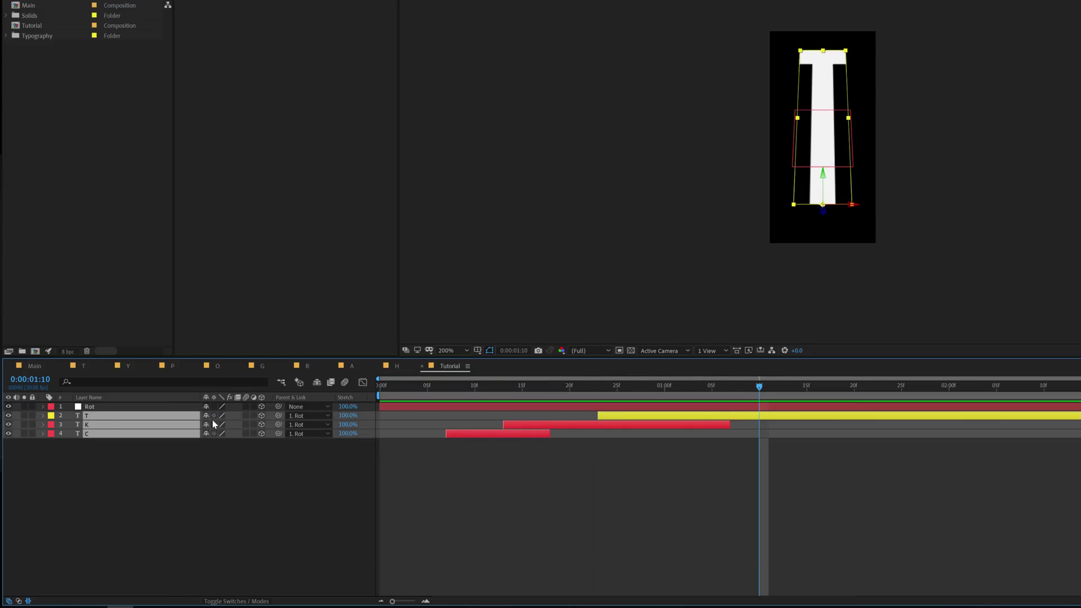
left_click(246, 425)
left_click(344, 382)
key("F2")
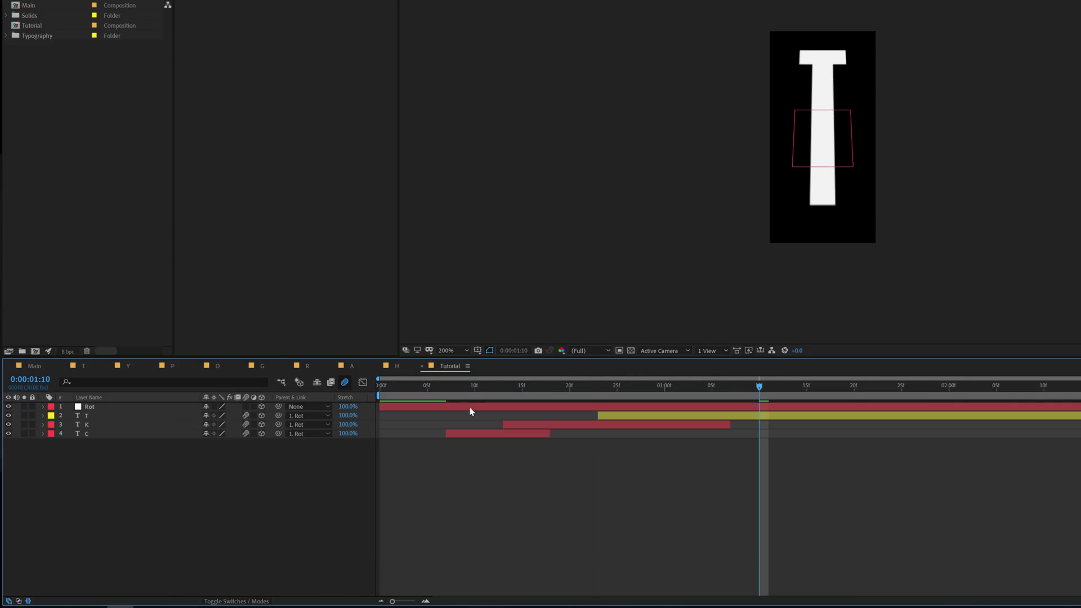
- Preview the blurred flips, toggling the master motion blur off to compare sharpness
left_click(427, 387)
key("space")
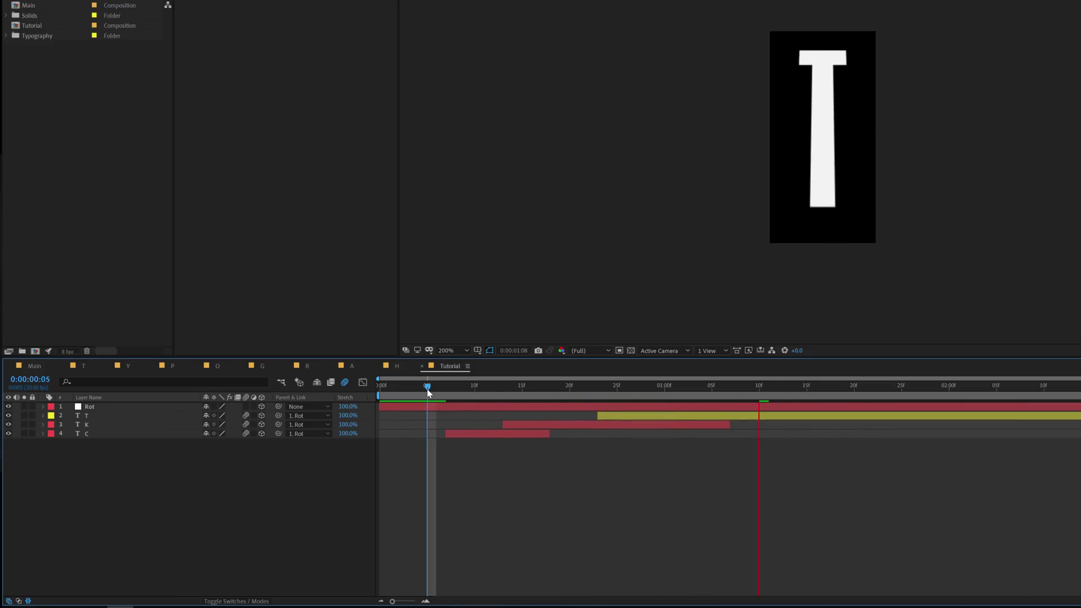
left_click_drag(427, 389, 523, 380)
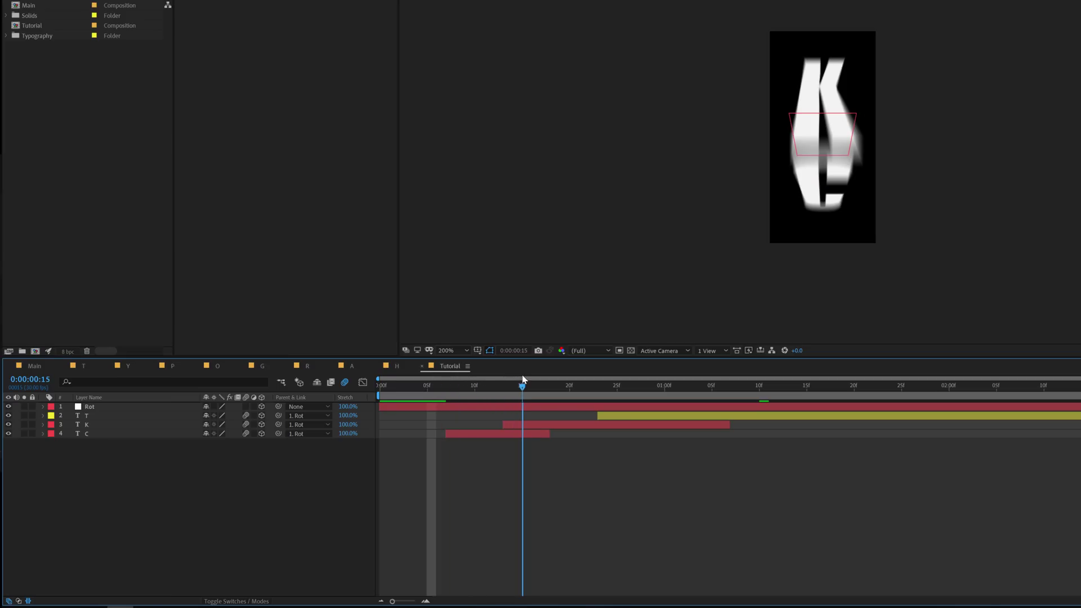
left_click(345, 385)
key("Page_Down")
left_click_drag(544, 390, 678, 394)
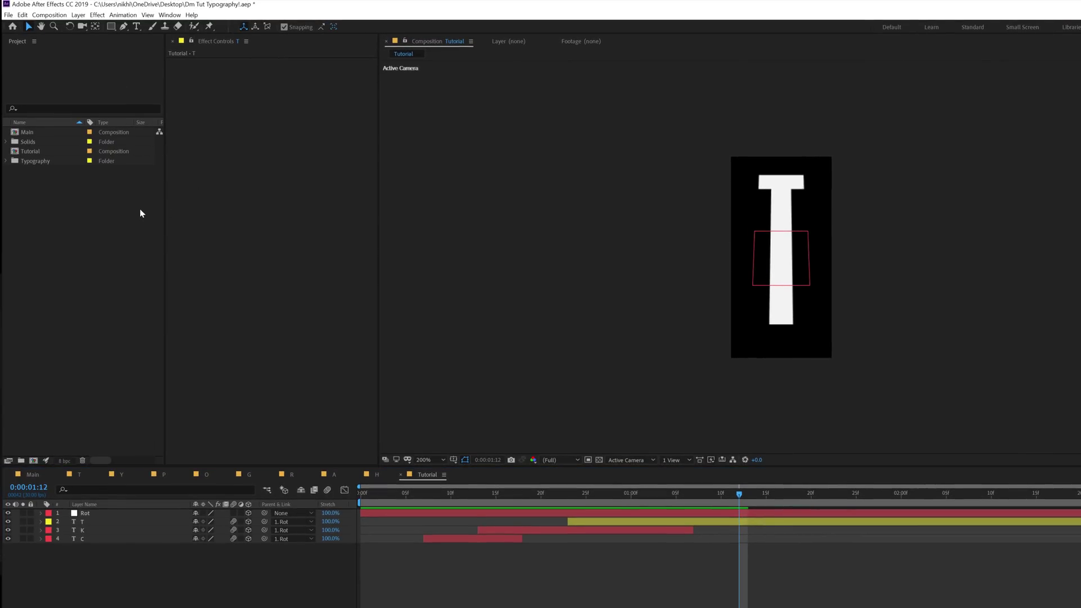
- Rename the Tutorial comp to T and duplicate it as T 2
left_click(30, 150)
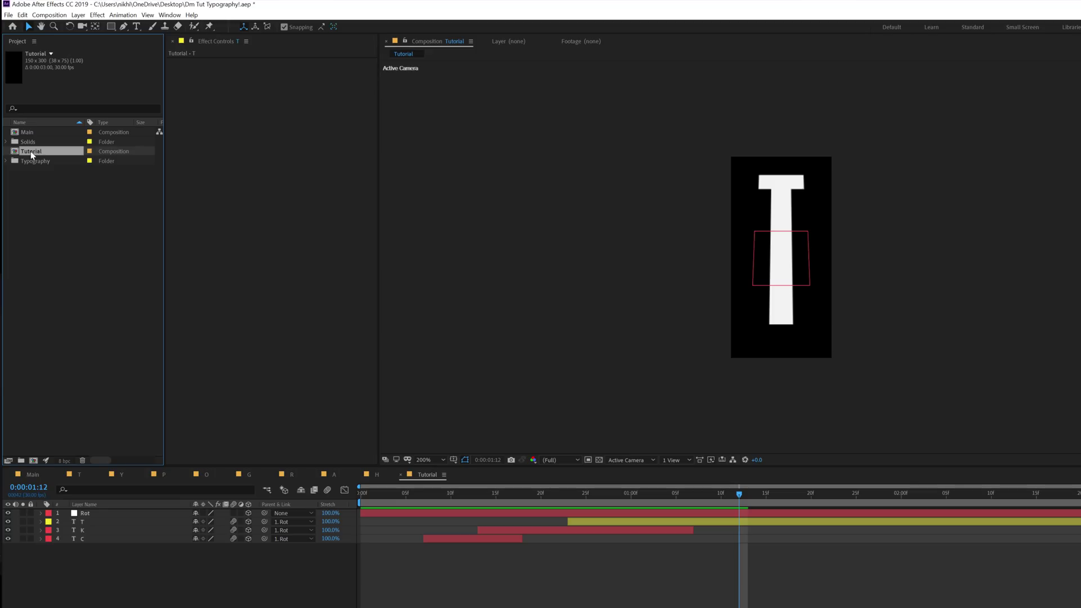
key("Return")
type("T")
key("Return")
key("ctrl+d")
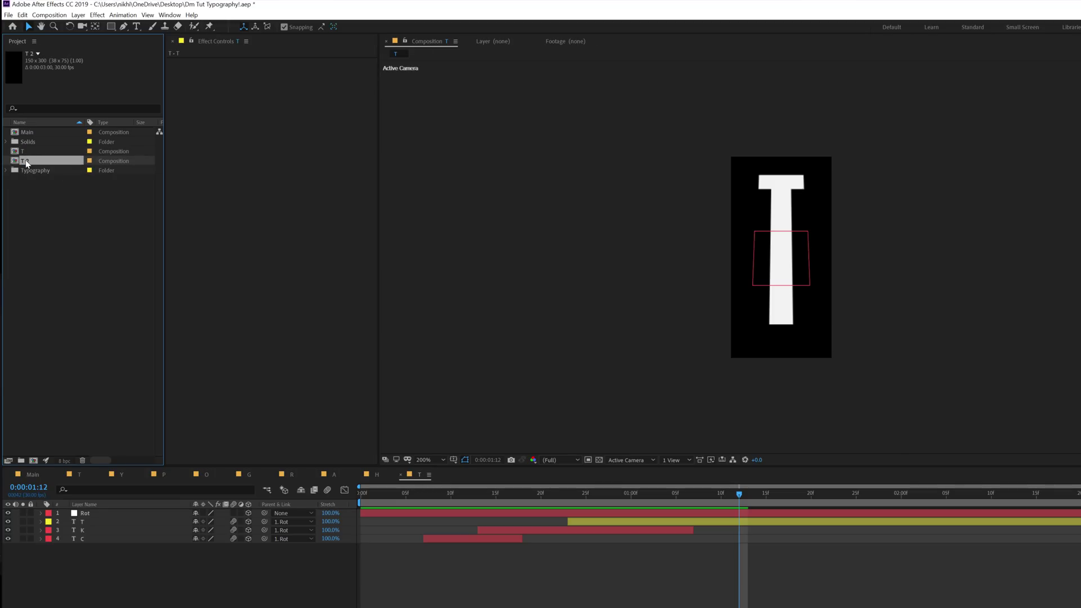
- Change the letter in T 2 to Y and check its new flip
double_click(26, 160)
key("space")
key("space")
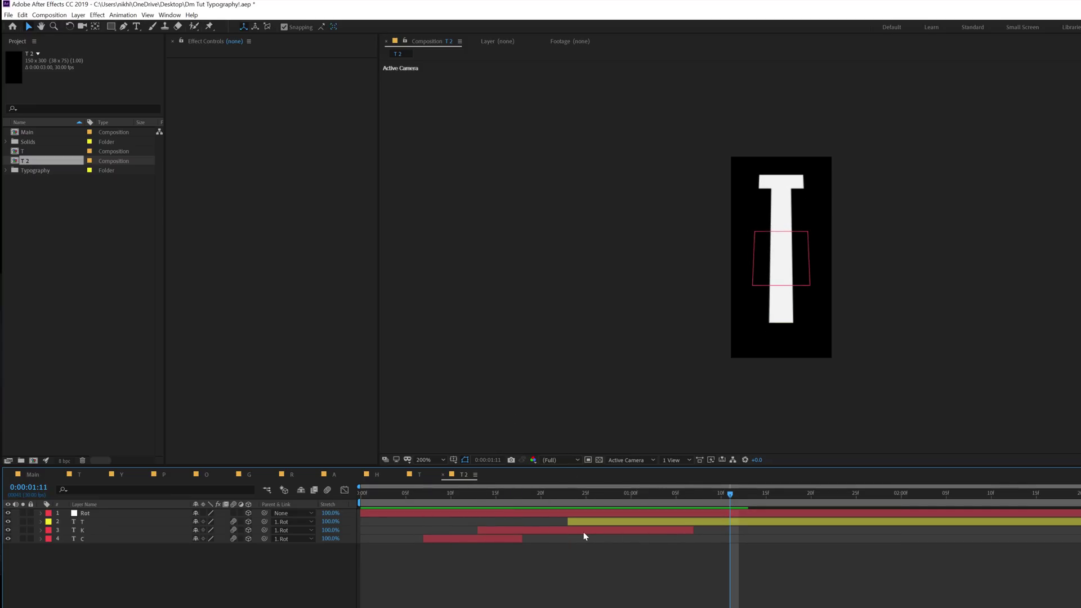
double_click(575, 522)
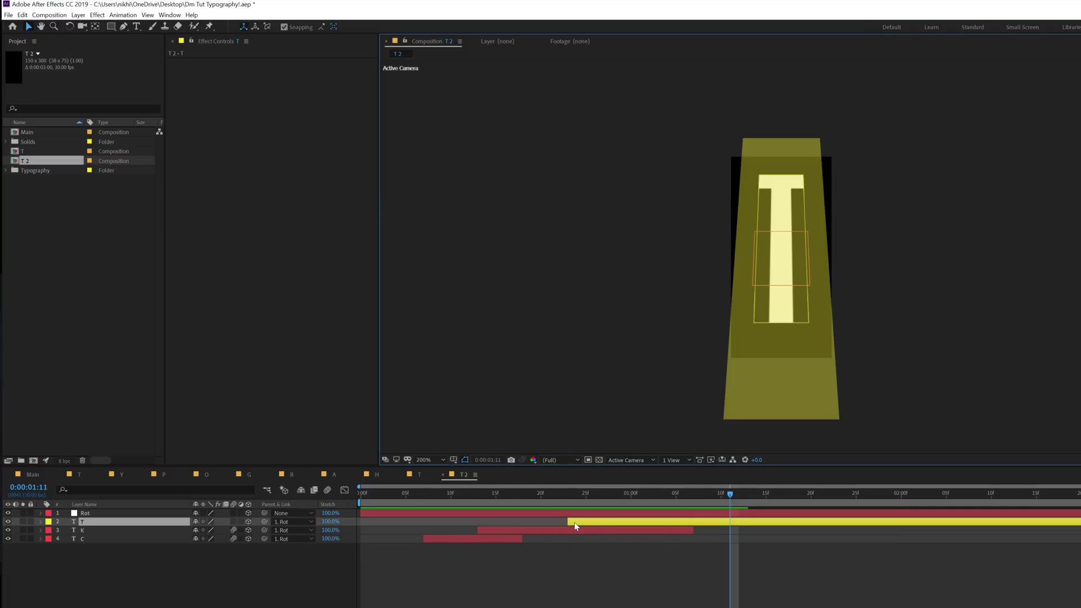
type("Y")
key("Escape")
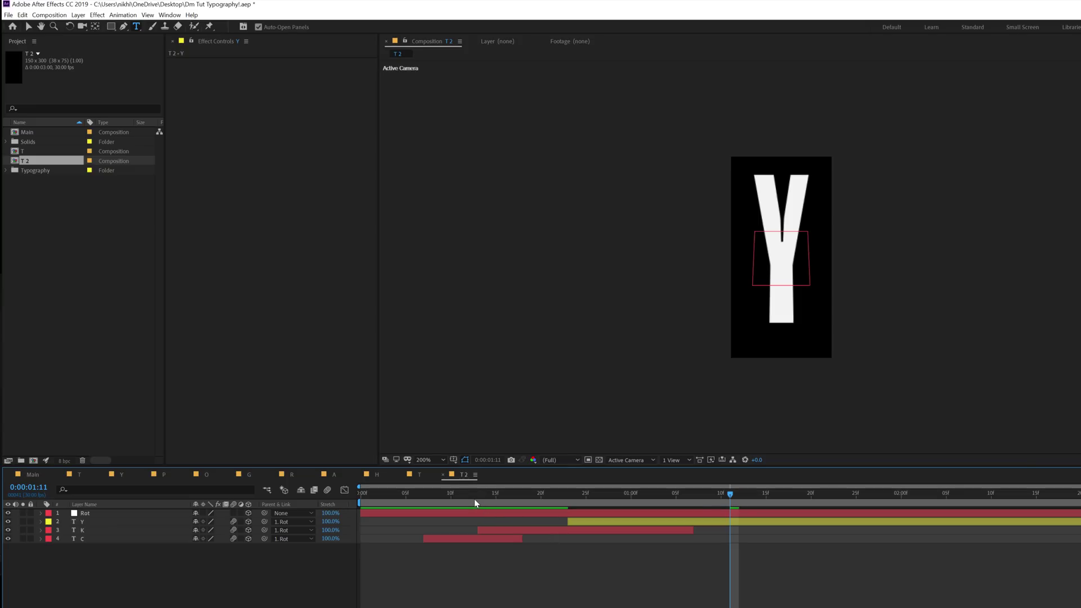
left_click_drag(473, 498, 712, 499)
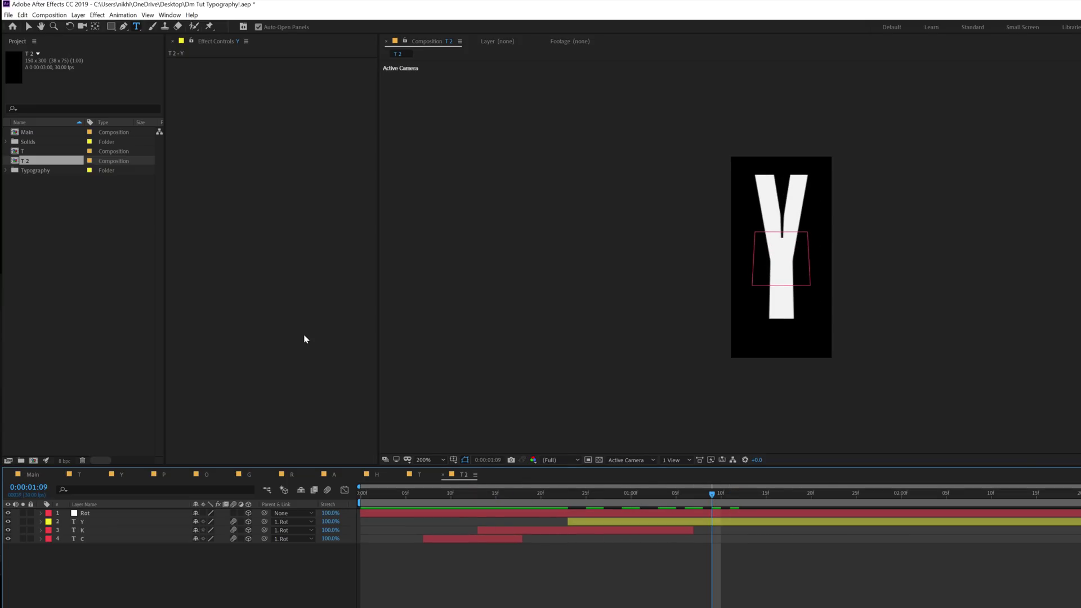
left_click(32, 475)
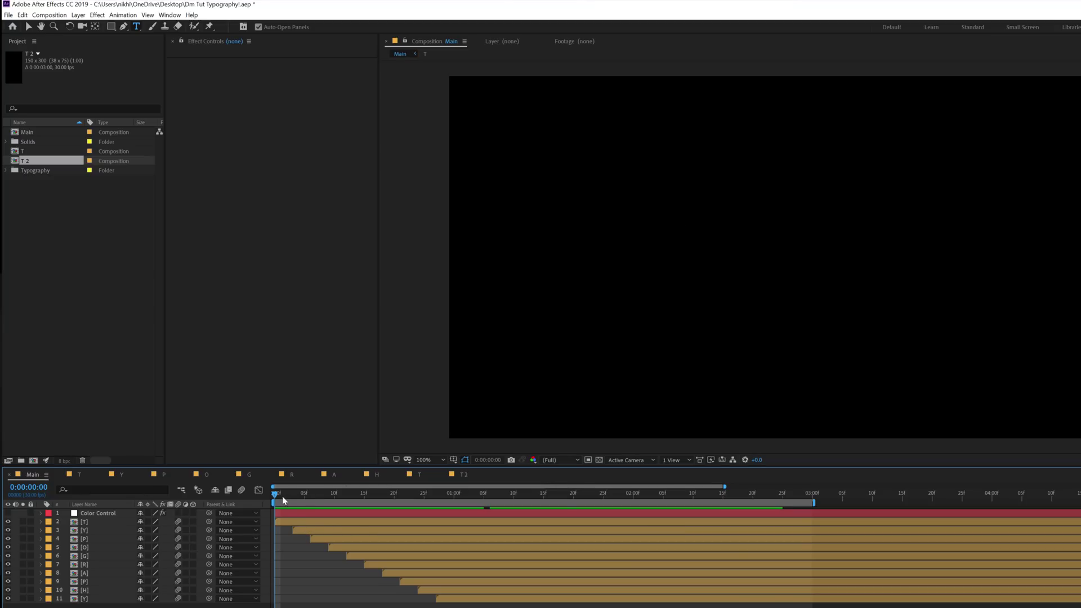
- Move the Y letter right and distribute all TYPOGRAPHY letter layers evenly
left_click_drag(285, 497, 558, 515)
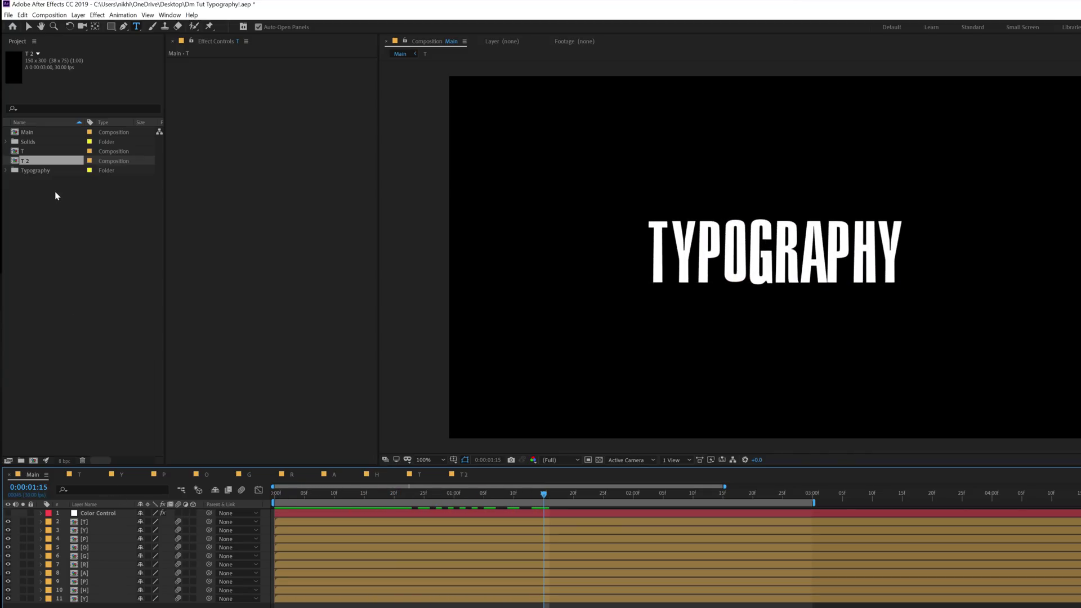
left_click(84, 531)
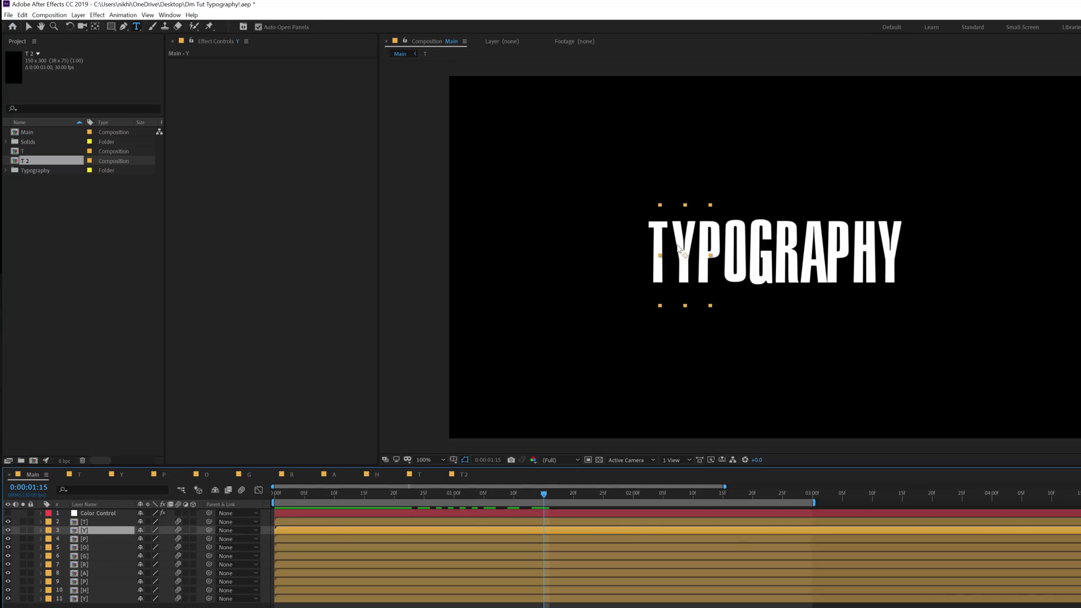
key("v")
left_click_drag(678, 247, 806, 260)
key("ctrl+a")
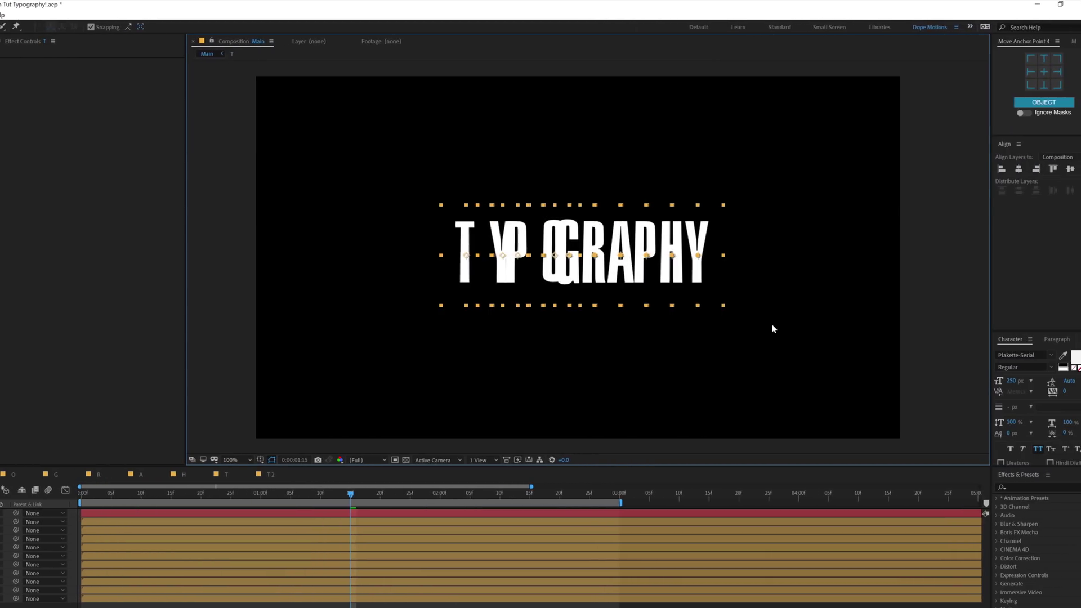
left_click(1068, 190)
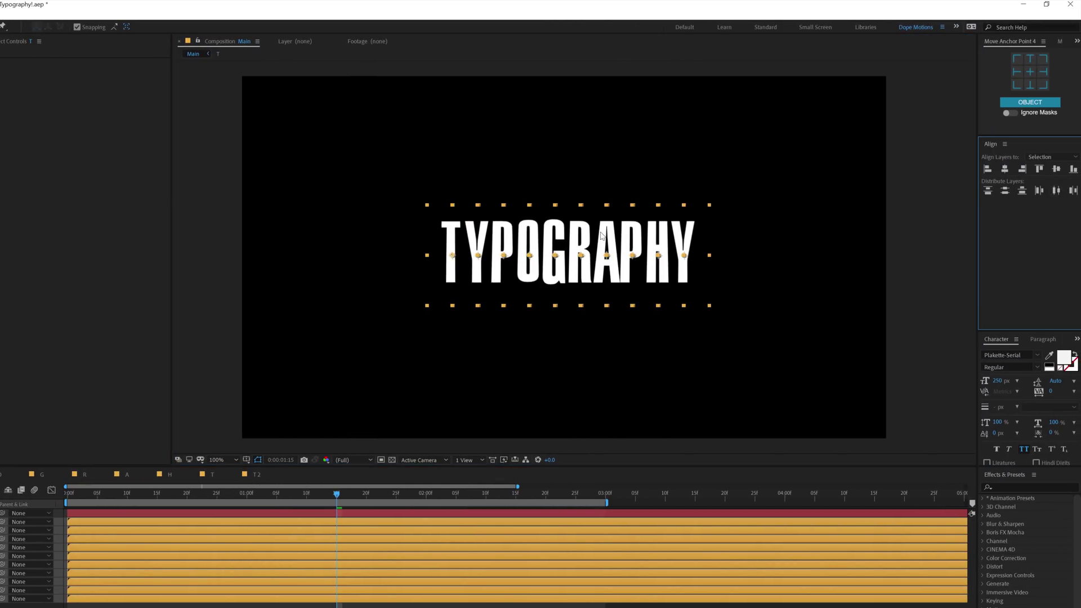
key("F2")
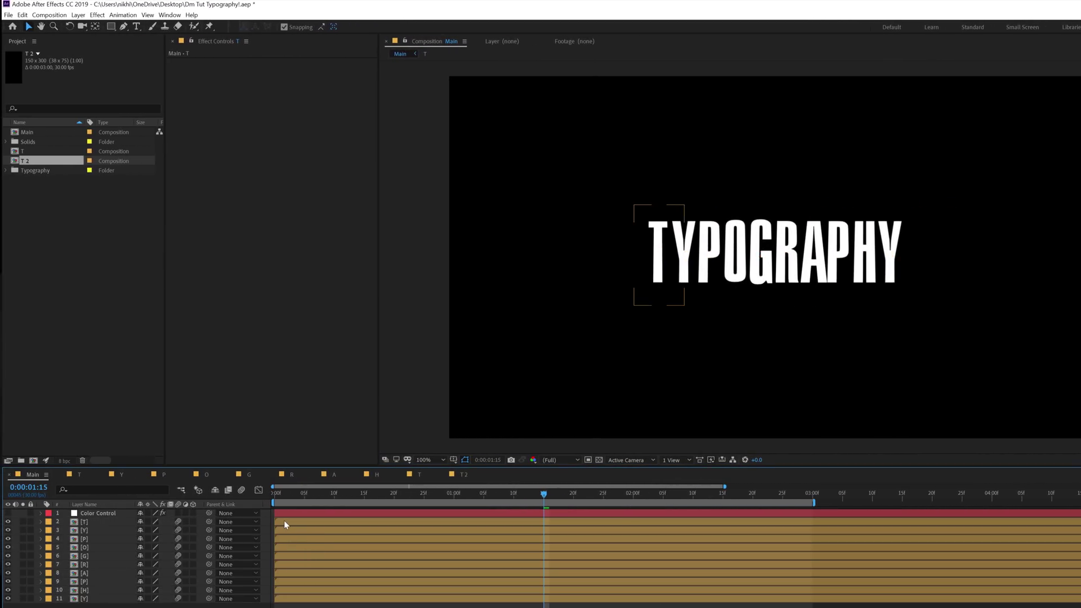
- Try delaying the Y, P, A, H and last Y layer starts, then undo those offsets
left_click_drag(284, 530, 345, 548)
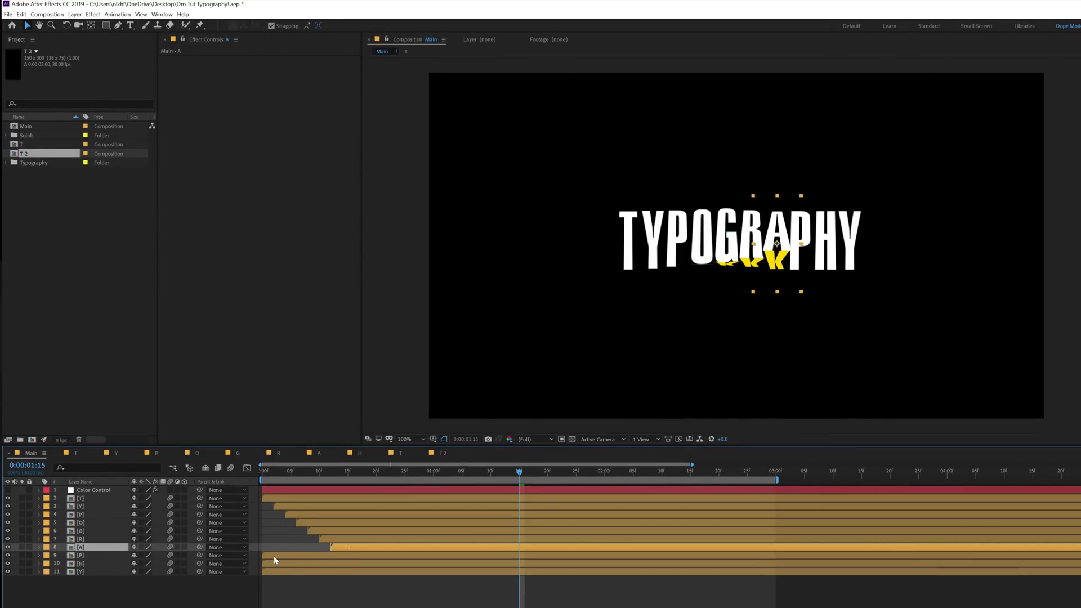
left_click_drag(273, 556, 359, 560)
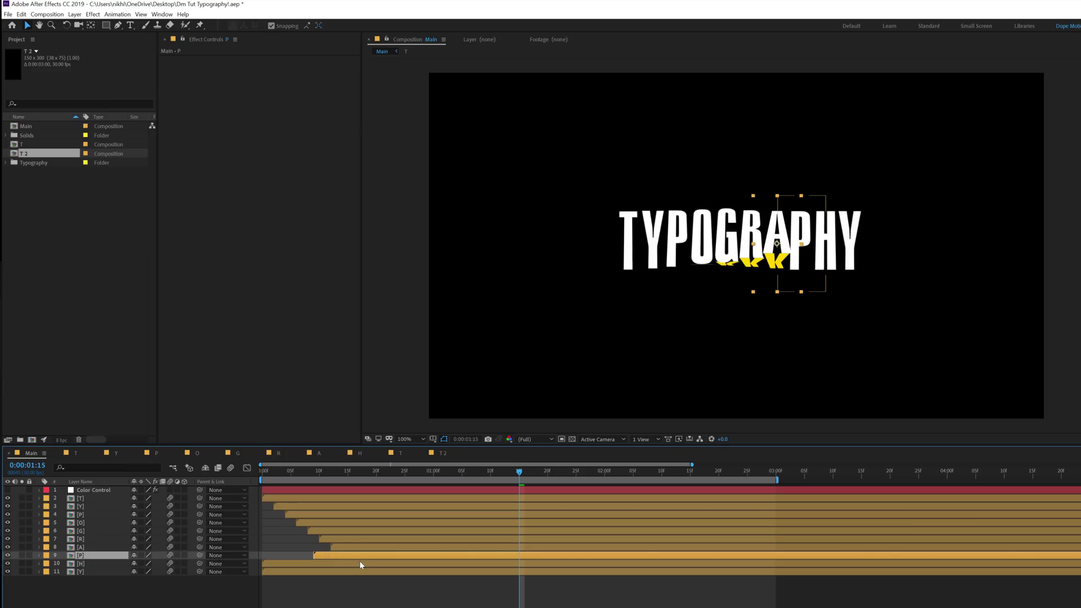
left_click_drag(265, 563, 374, 563)
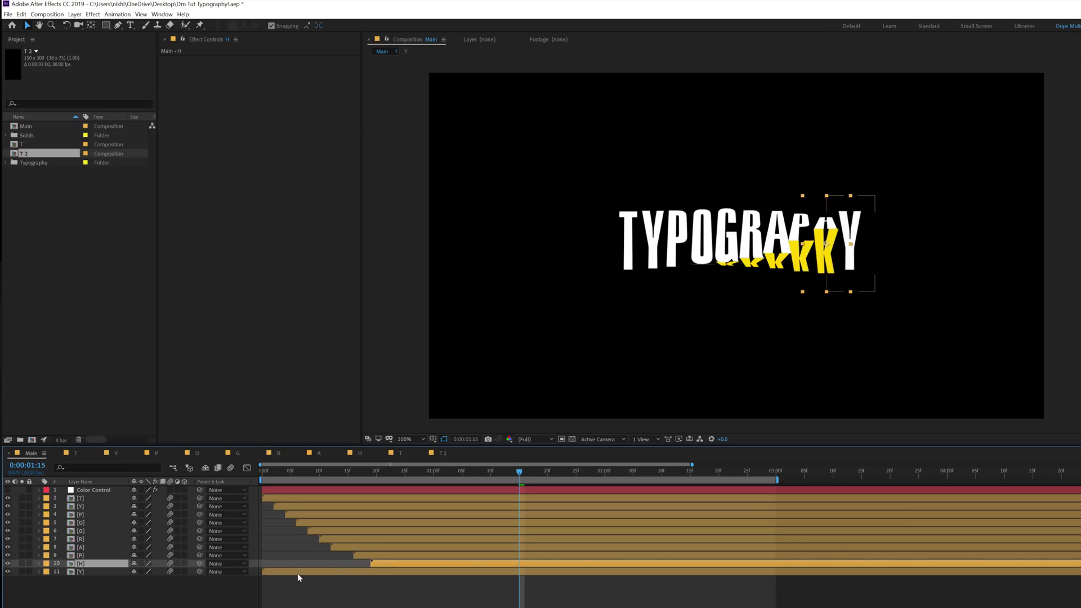
left_click_drag(298, 574, 433, 573)
left_click_drag(270, 474, 534, 485)
key("ctrl+z")
key("ctrl+z")
key("ctrl+z")
key("ctrl+z")
key("ctrl+z")
key("ctrl+z")
key("ctrl+z")
key("ctrl+z")
key("ctrl+z")
- Trim the ten letter layers' out points near the start and select layers 2–11
left_click_drag(268, 474, 278, 474)
left_click_drag(76, 601, 98, 503)
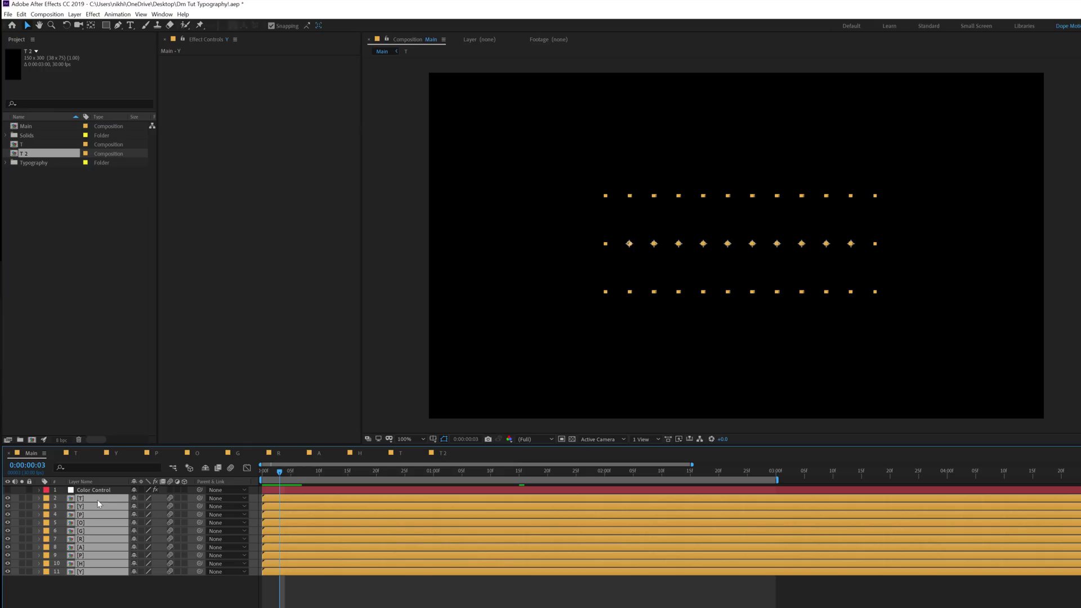
key("alt+bracketright")
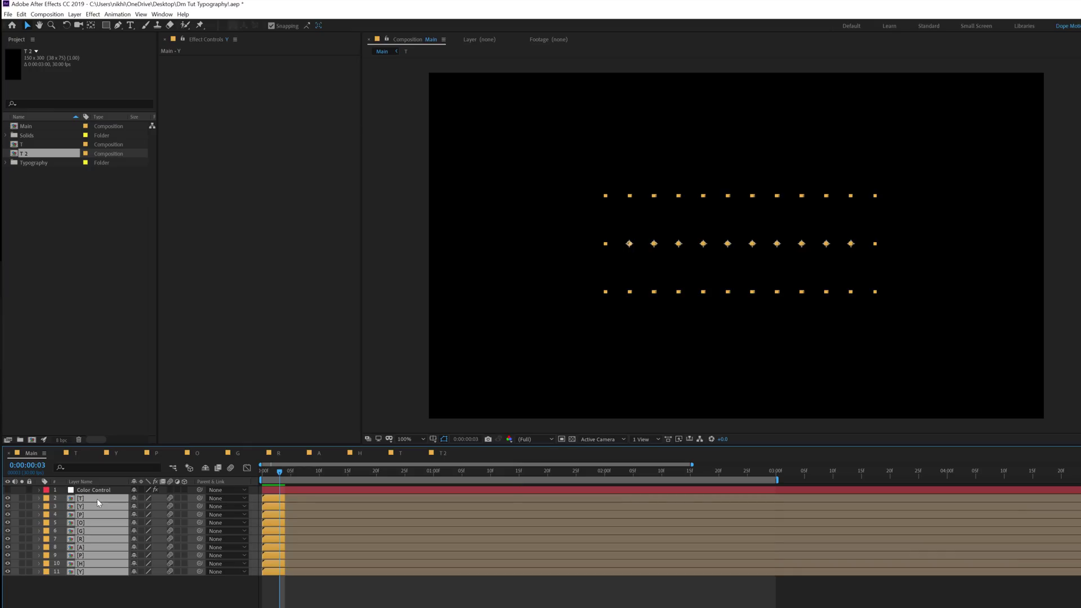
left_click(88, 592)
left_click(89, 499)
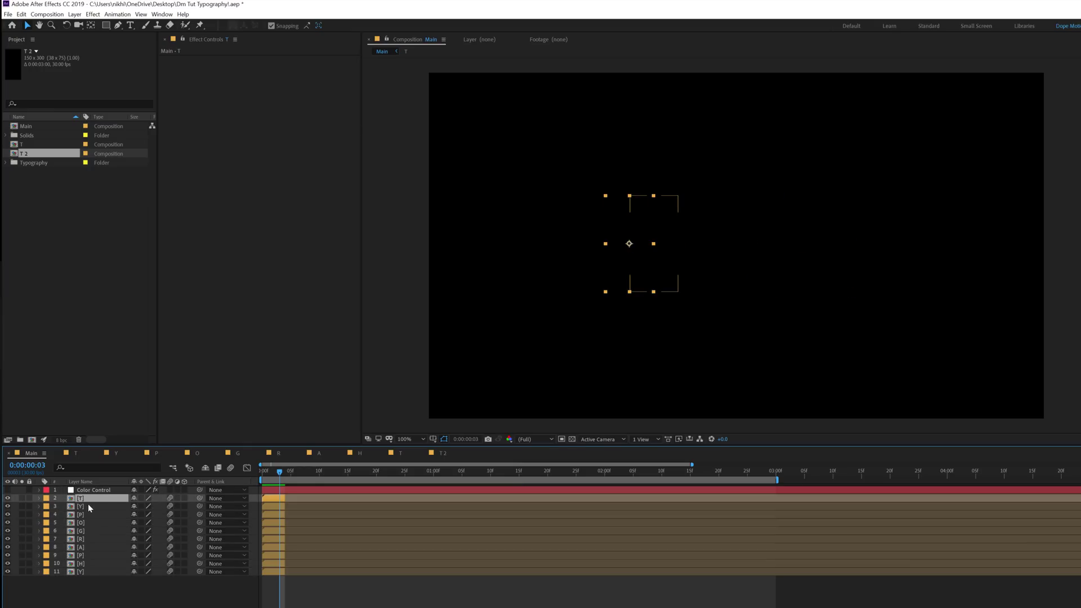
left_click(86, 572, "shift")
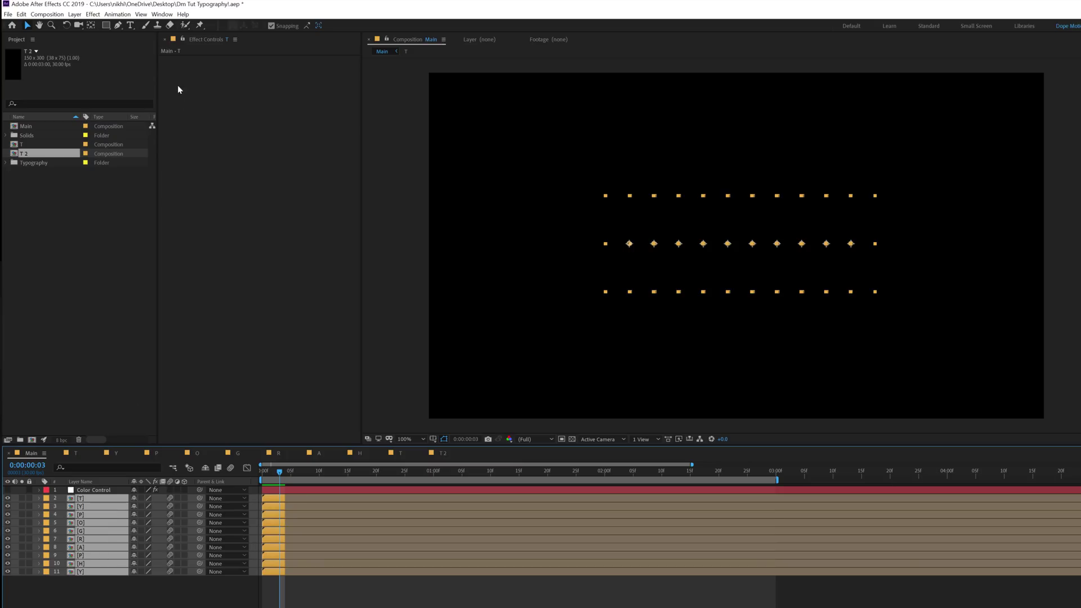
- Apply Sequence Layers to layers 2–11 and extend their out points to the comp end
left_click(117, 14)
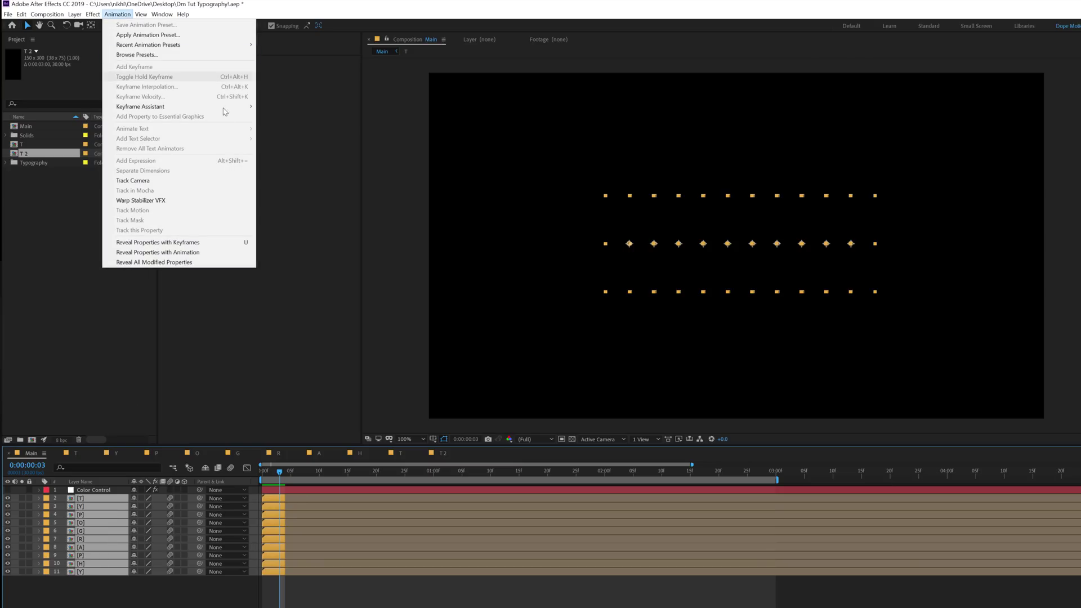
mouse_move(225, 107)
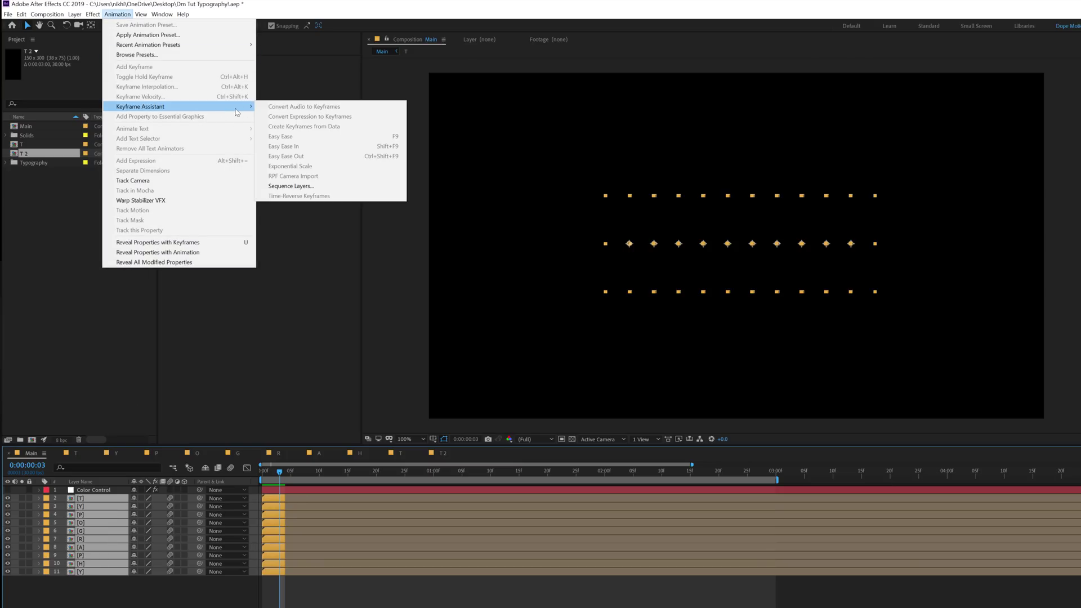
left_click(285, 186)
left_click(510, 291)
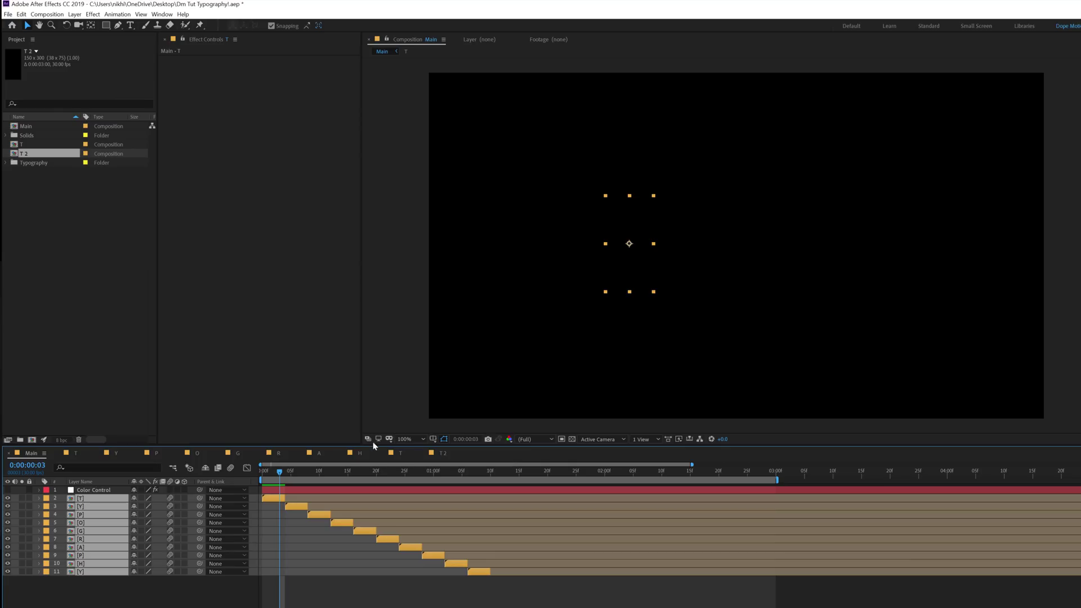
left_click_drag(412, 500, 1078, 499)
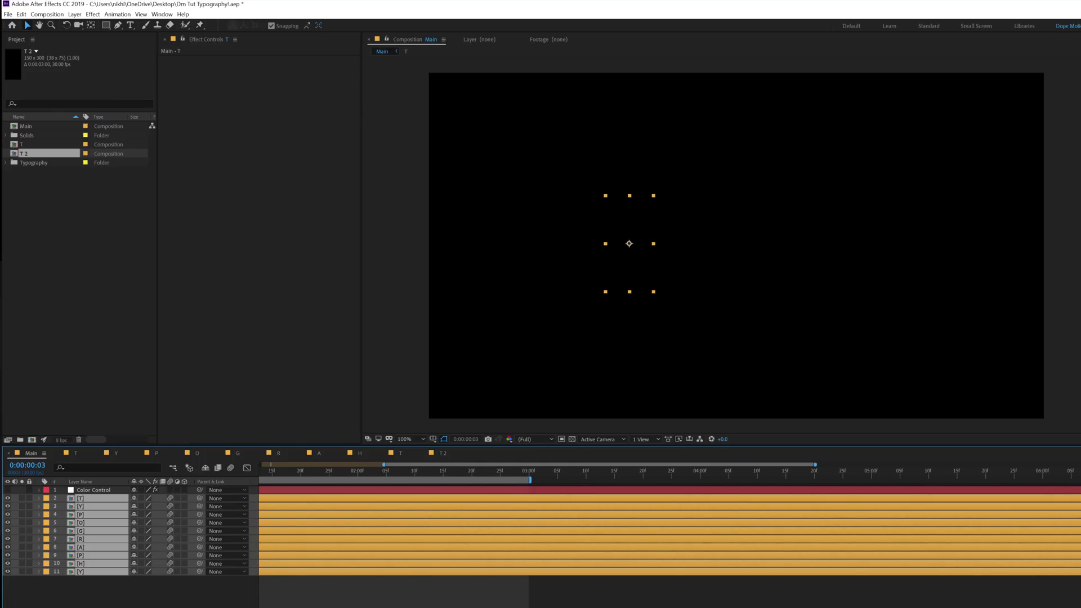
key("ctrl+z")
key("ctrl+shift+a")
key("space")
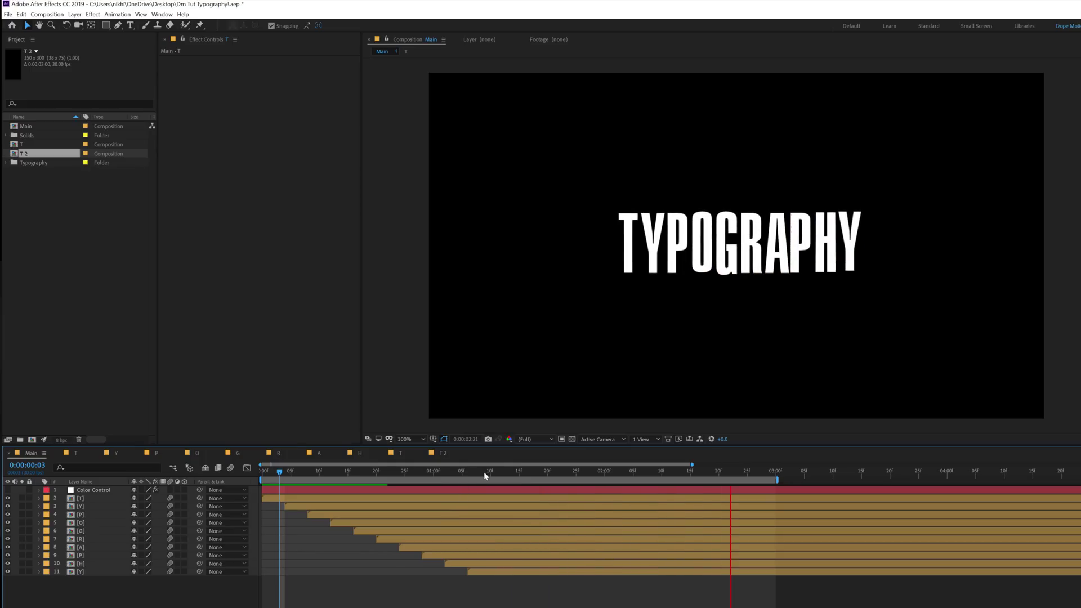
left_click_drag(488, 472, 732, 468)
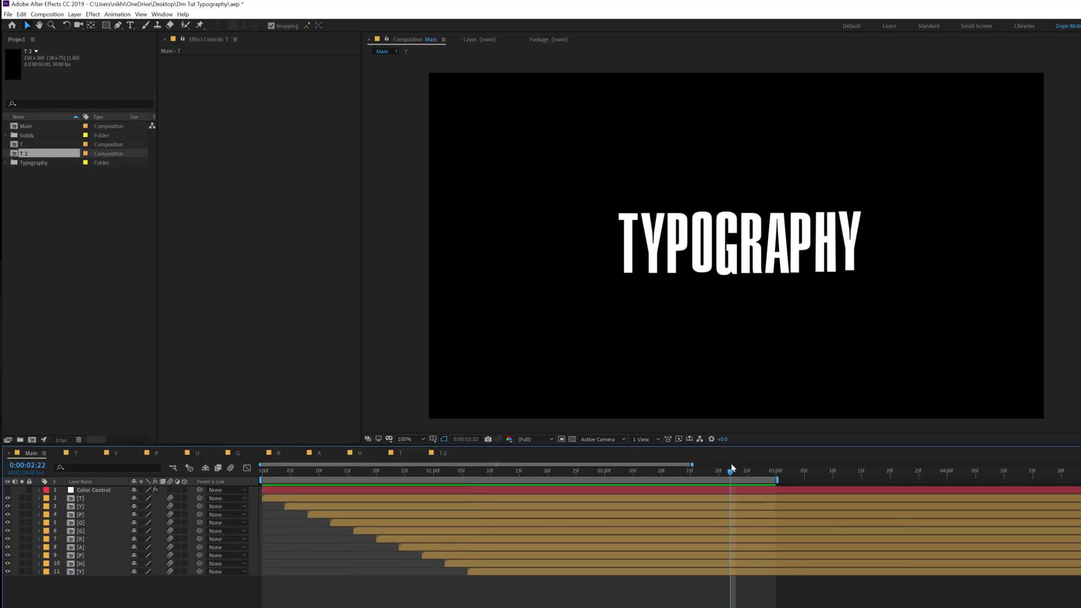